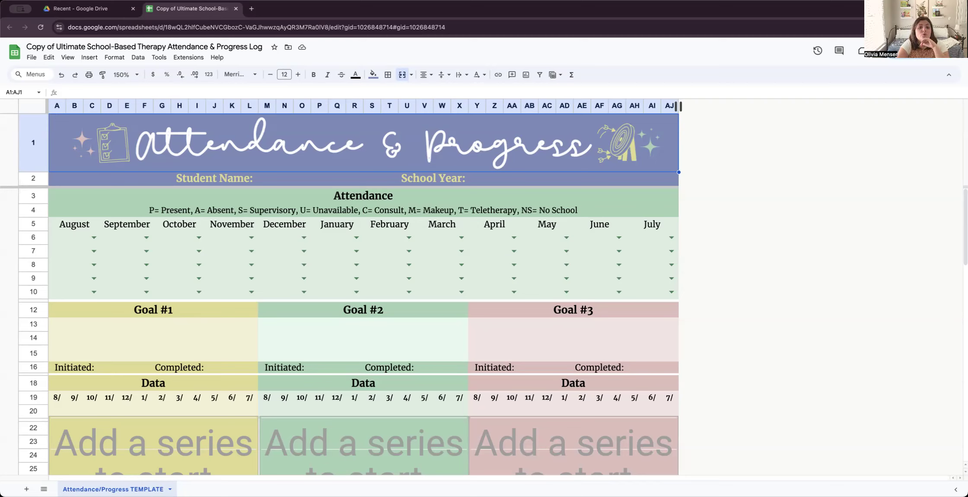
pyautogui.click(842, 221)
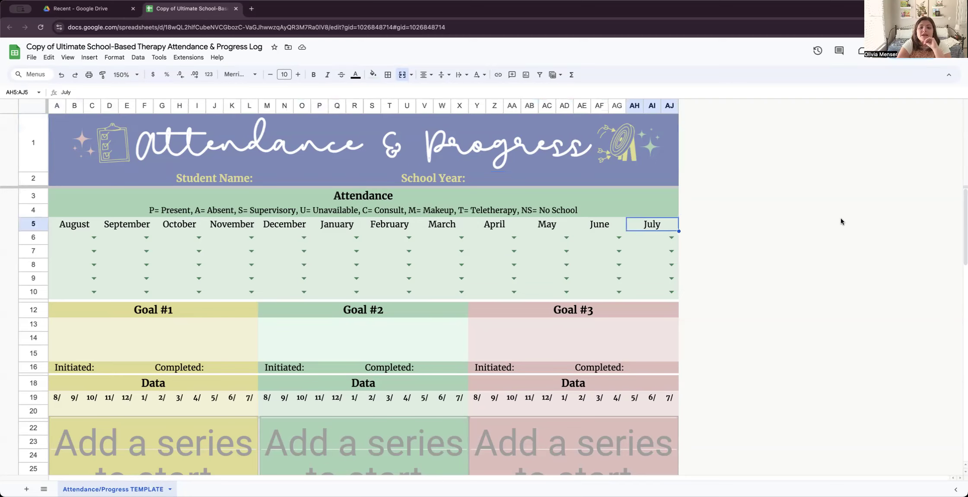
pyautogui.click(792, 184)
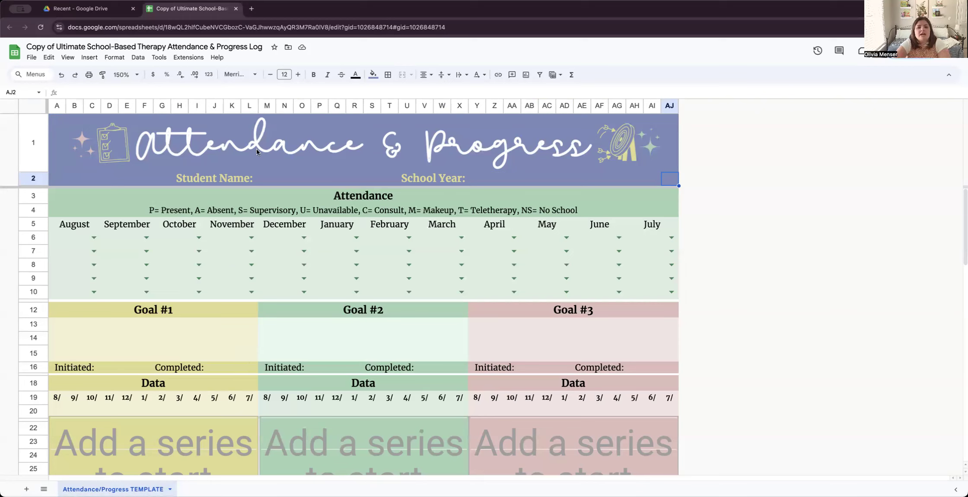
# - Enter 2024-2025 as the school year in the log's header
pyautogui.click(497, 179)
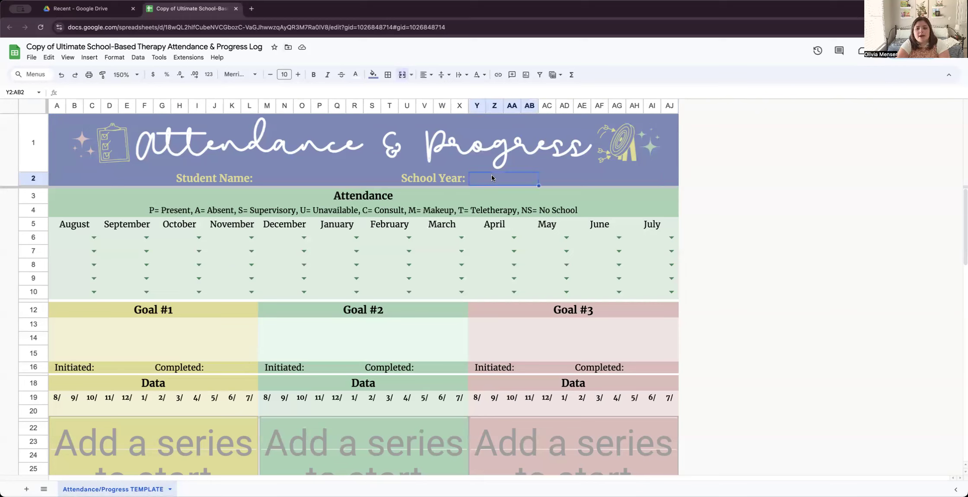
pyautogui.write('2024-2025')
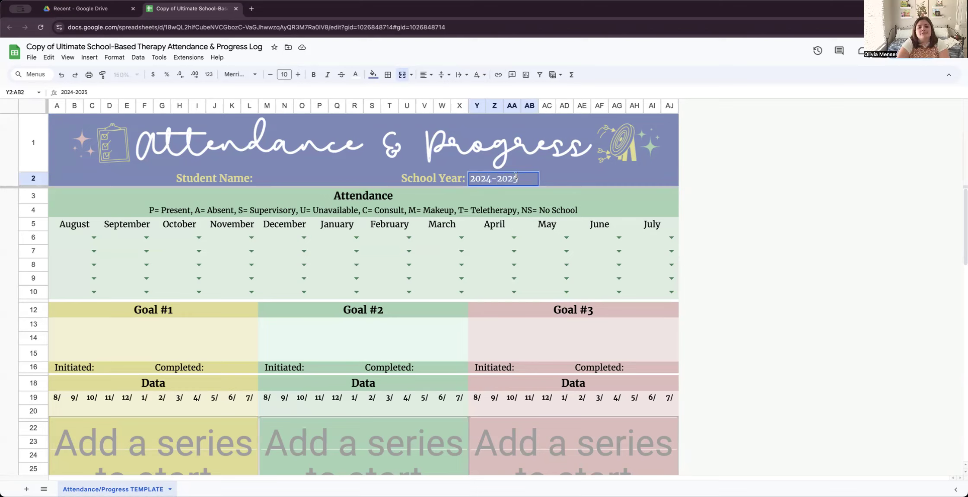
pyautogui.click(746, 180)
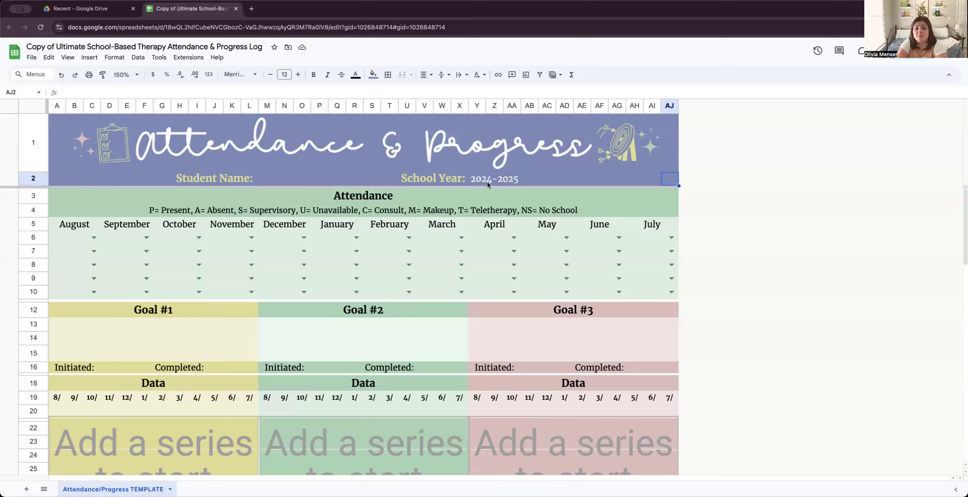
pyautogui.click(264, 180)
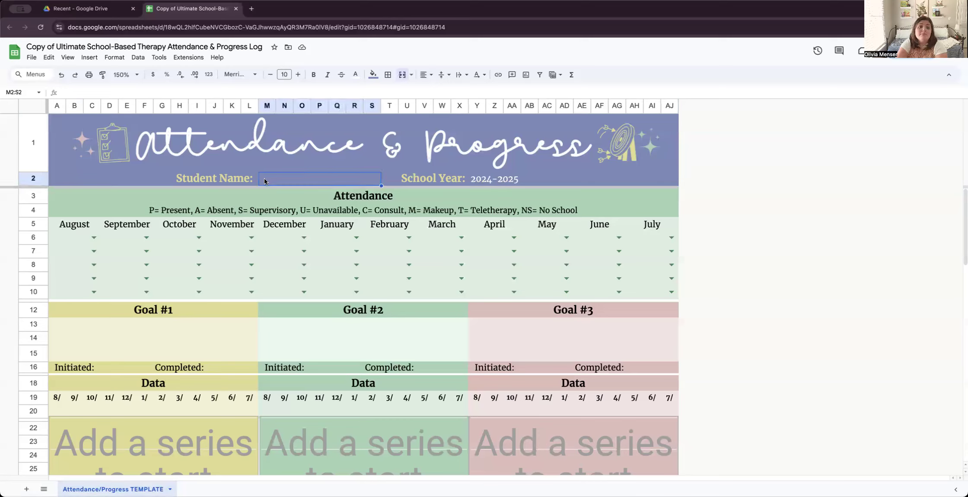
pyautogui.click(504, 181)
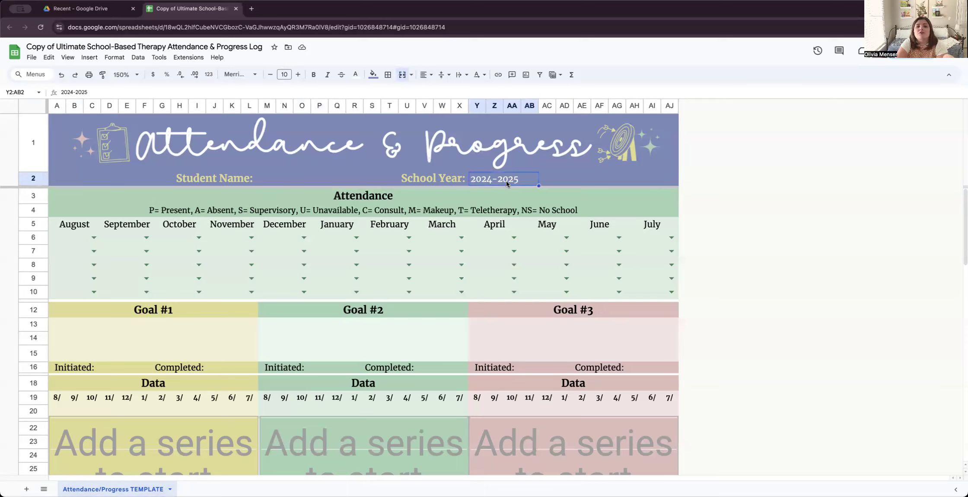
# - Mark NS (No School) in August's first attendance row and June's third attendance row
pyautogui.click(93, 238)
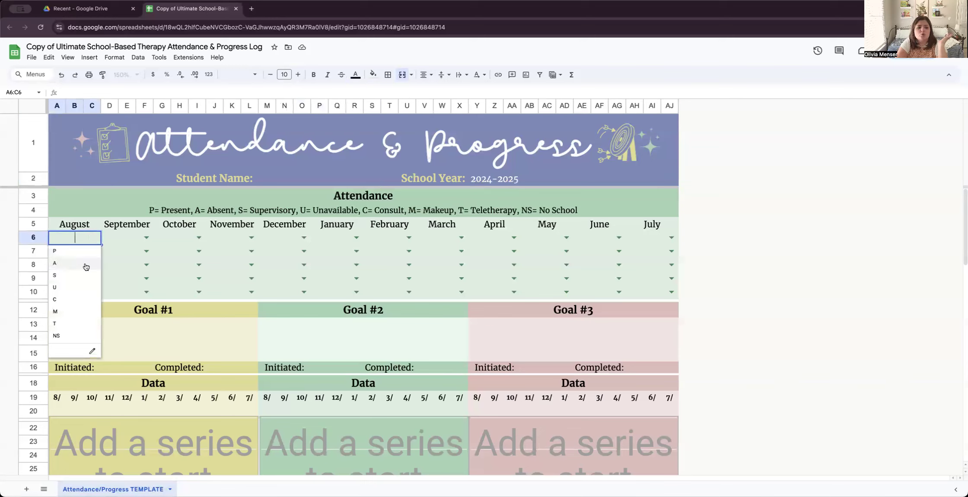
pyautogui.click(72, 336)
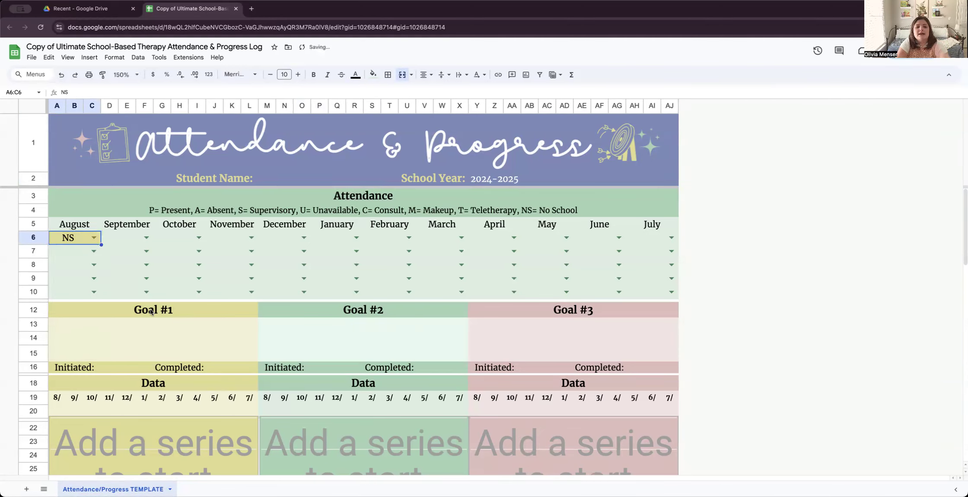
pyautogui.click(623, 209)
pyautogui.click(708, 172)
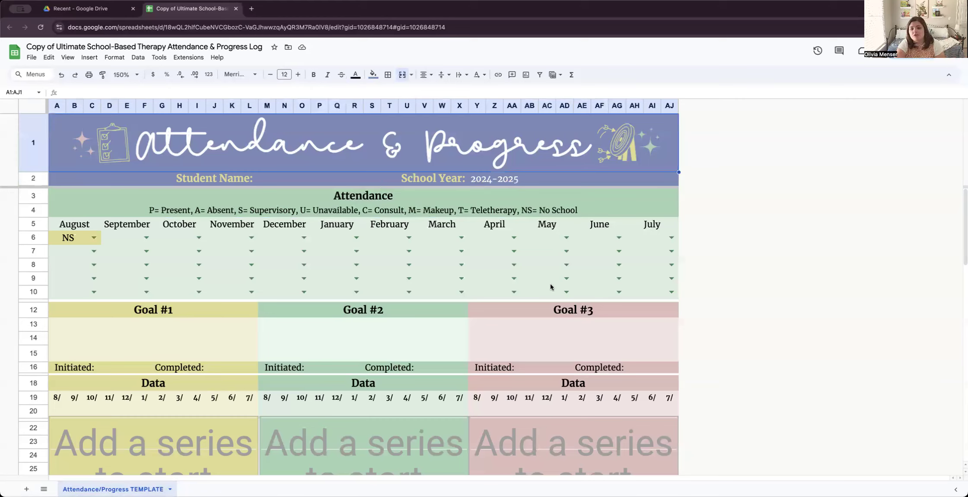
pyautogui.click(619, 264)
pyautogui.click(595, 363)
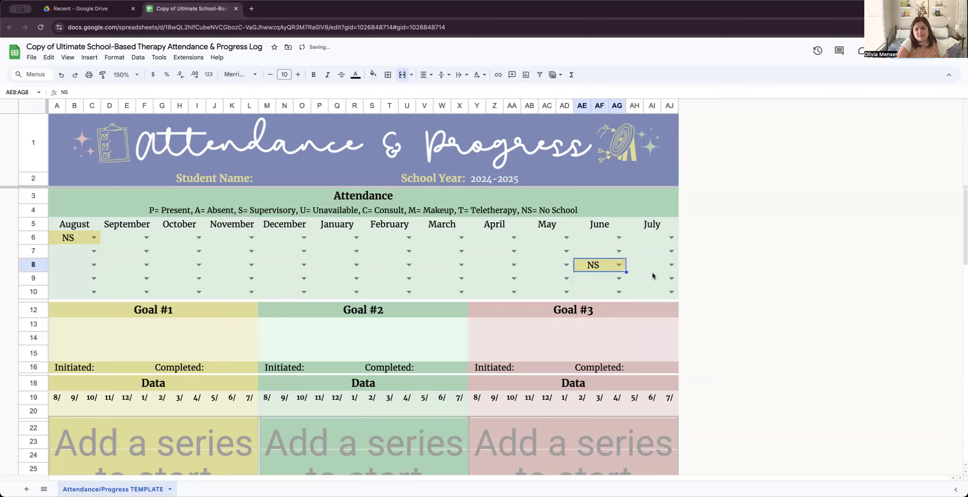
pyautogui.click(704, 216)
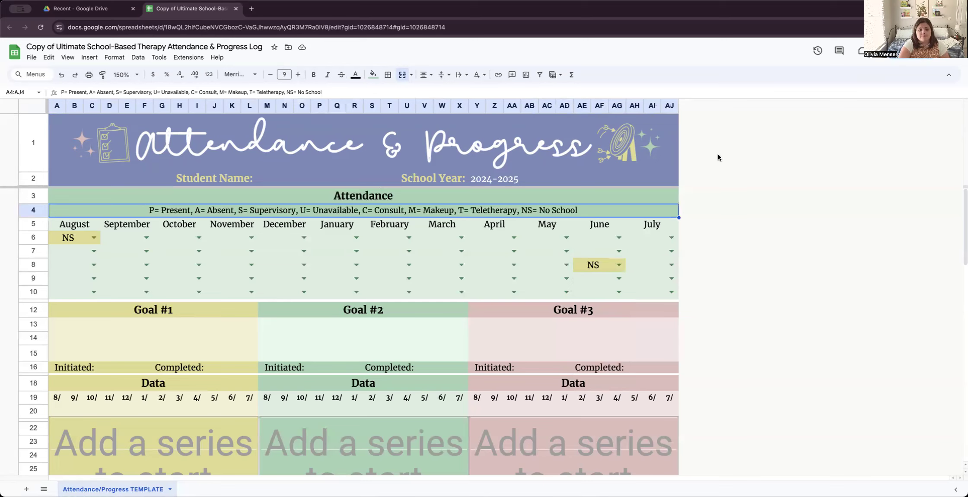
pyautogui.press('Up')
pyautogui.press('Up')
pyautogui.press('Up')
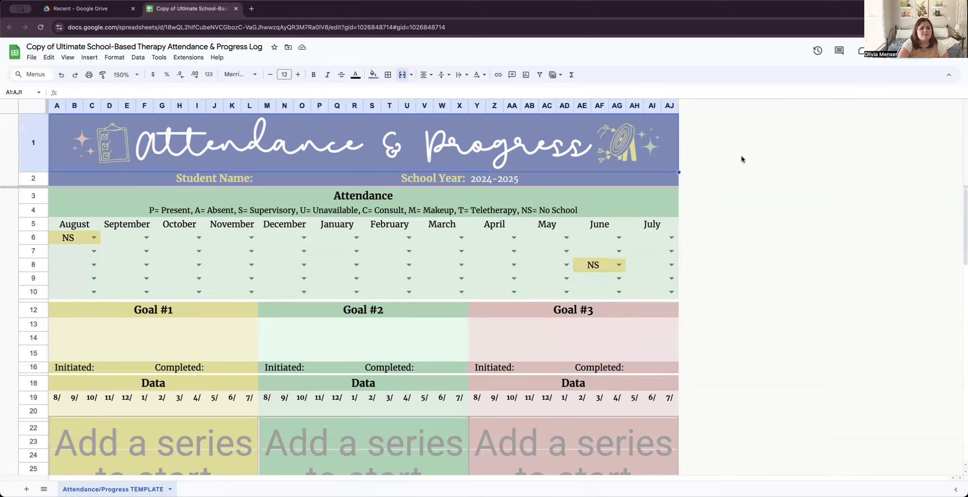
# - Examine the dropdown options and data validation rule behind January's first attendance cell
pyautogui.scroll(-1, 741, 156)
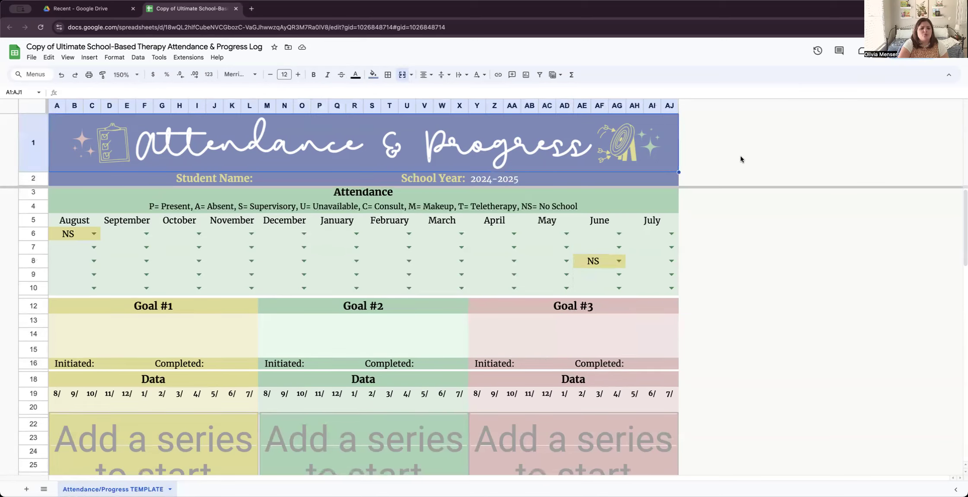
pyautogui.click(356, 234)
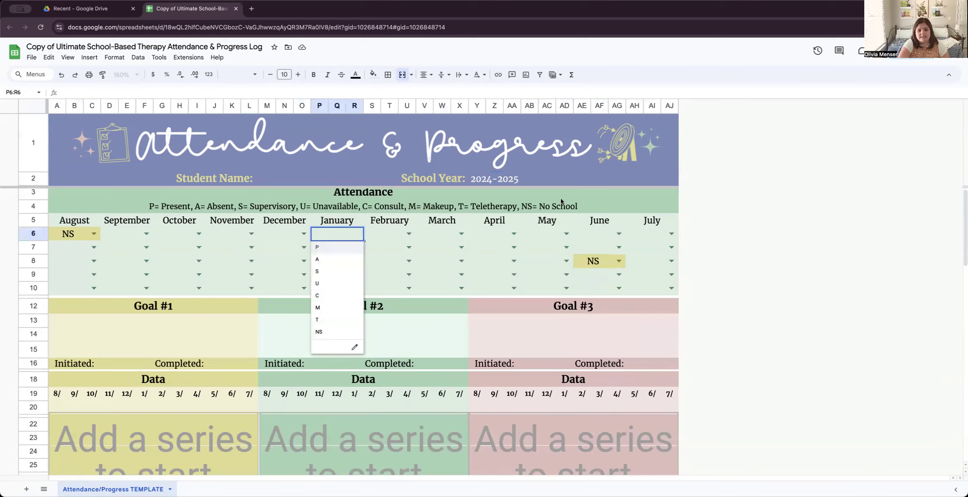
pyautogui.scroll(-2, 280, 216)
pyautogui.scroll(-3, 280, 212)
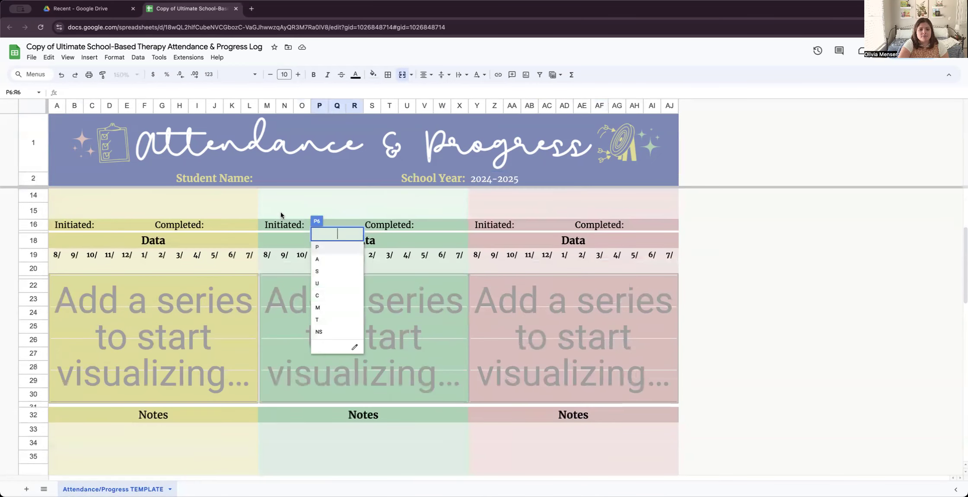
pyautogui.scroll(4, 280, 212)
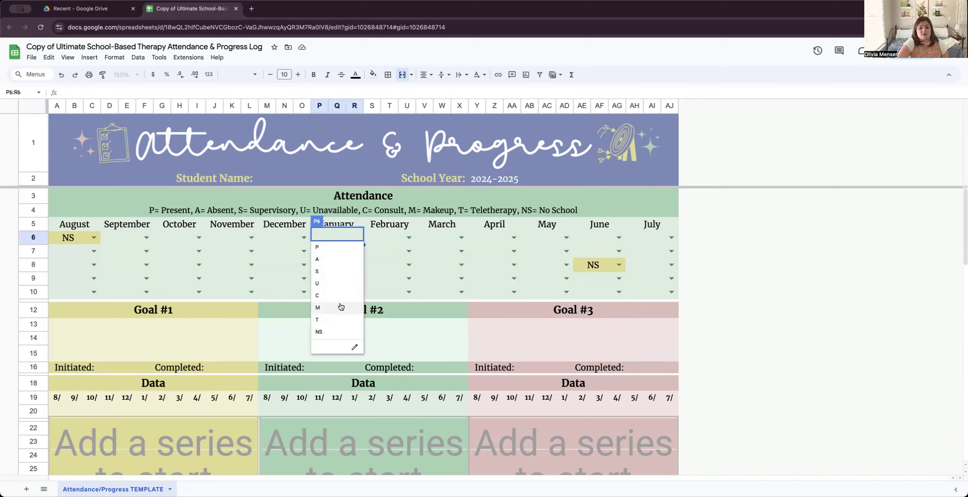
pyautogui.click(356, 348)
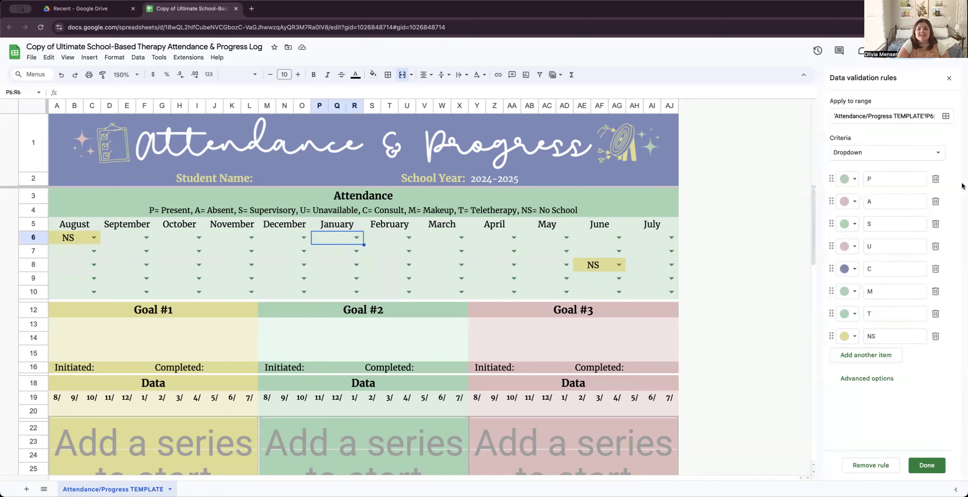
pyautogui.click(935, 467)
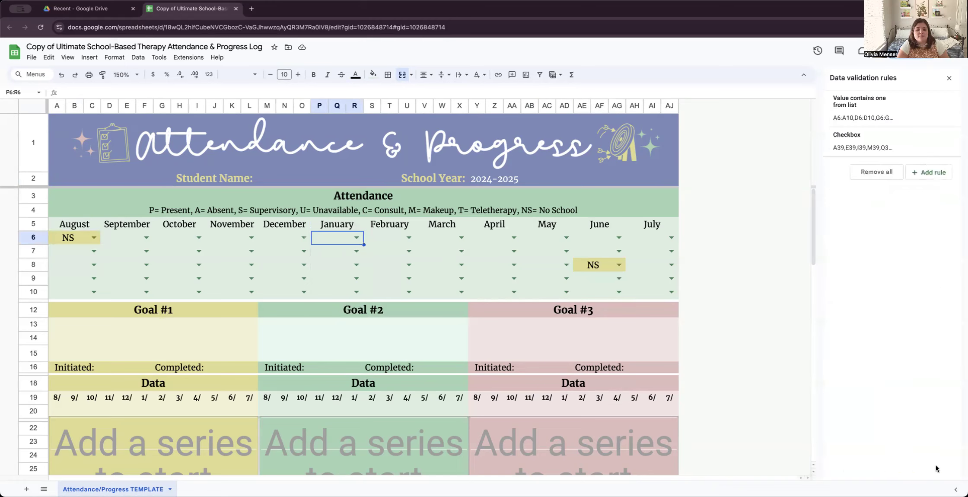
pyautogui.click(763, 190)
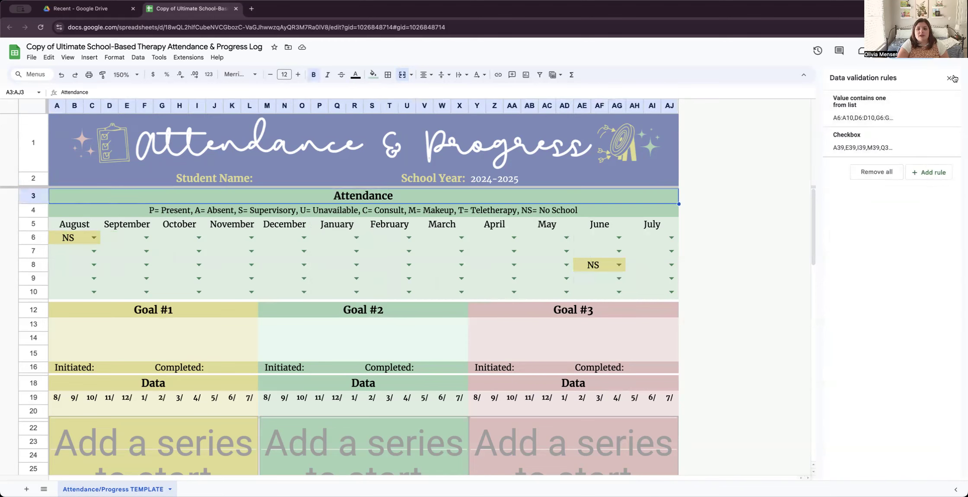
# - Try out October attendance codes: P in the first row, and A replaced with M in the second row
pyautogui.click(424, 267)
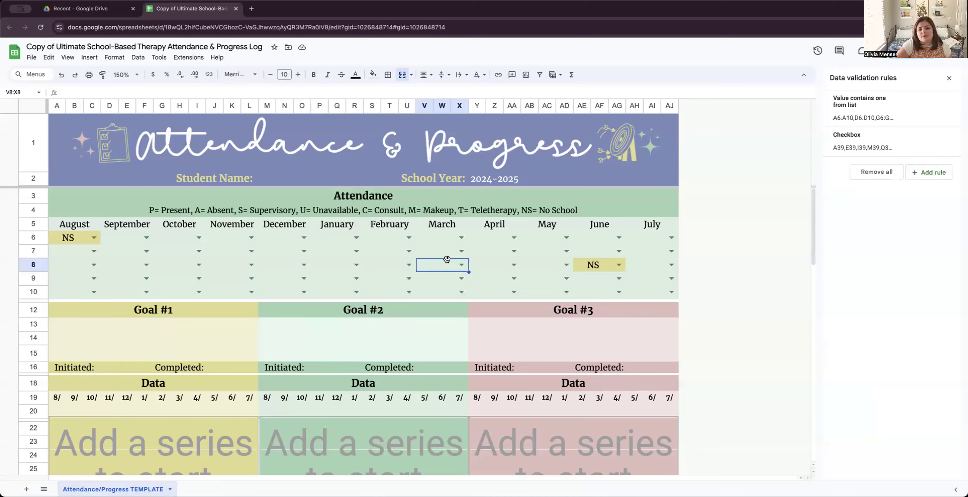
pyautogui.click(461, 264)
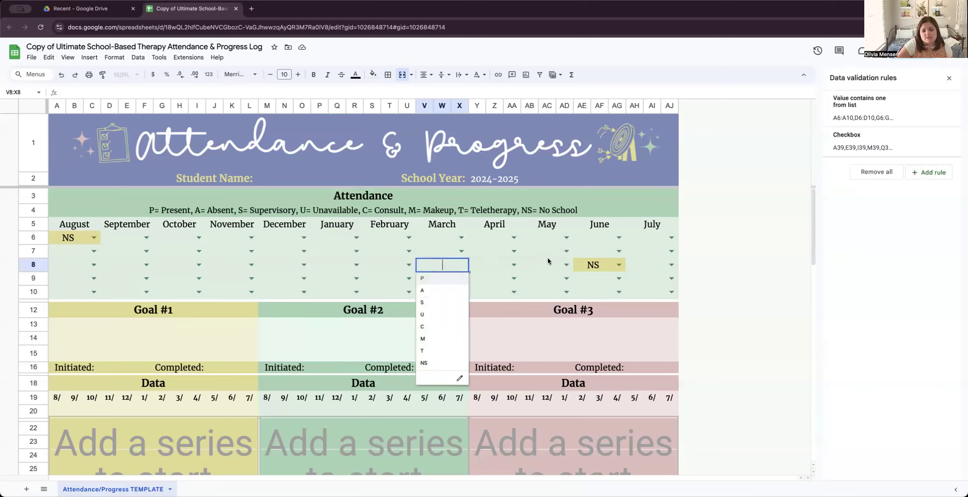
pyautogui.click(198, 241)
pyautogui.click(192, 253)
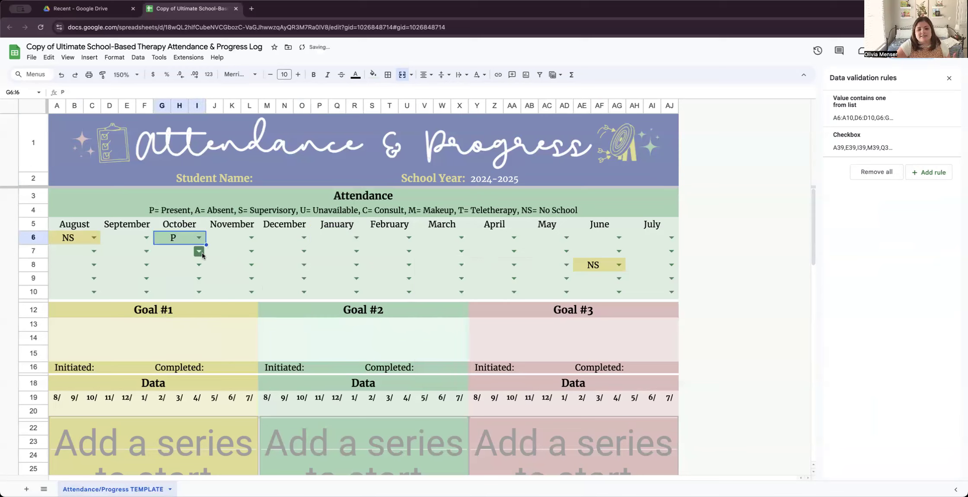
pyautogui.click(201, 253)
pyautogui.click(191, 277)
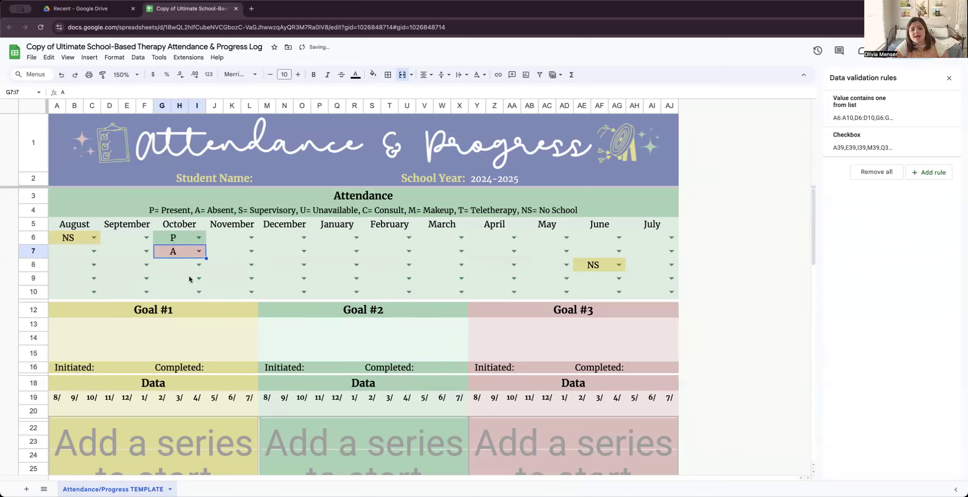
pyautogui.click(199, 251)
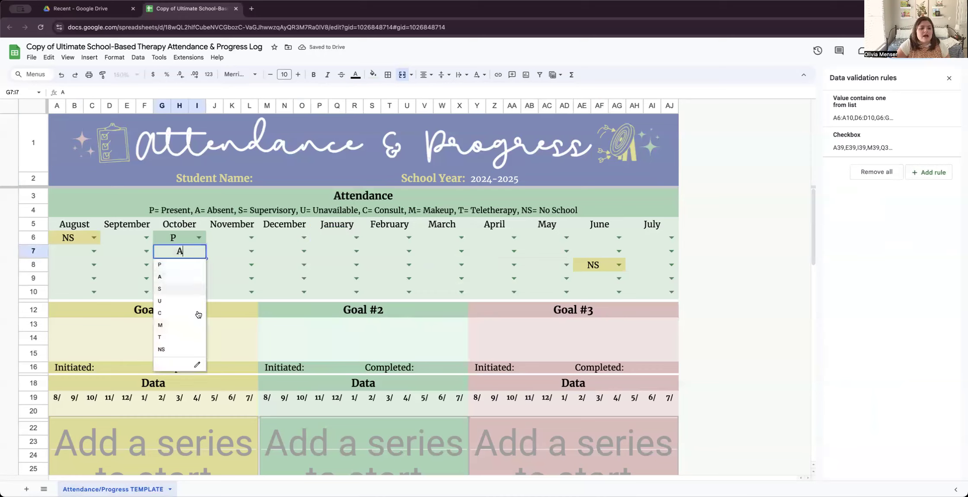
pyautogui.click(171, 326)
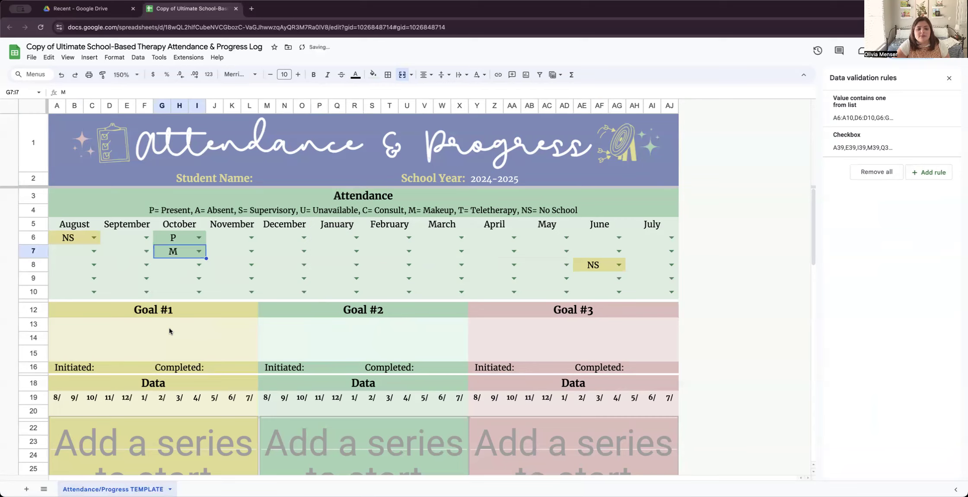
# - Clear the sample attendance codes from October's first two rows
pyautogui.press('Delete')
pyautogui.click(182, 240)
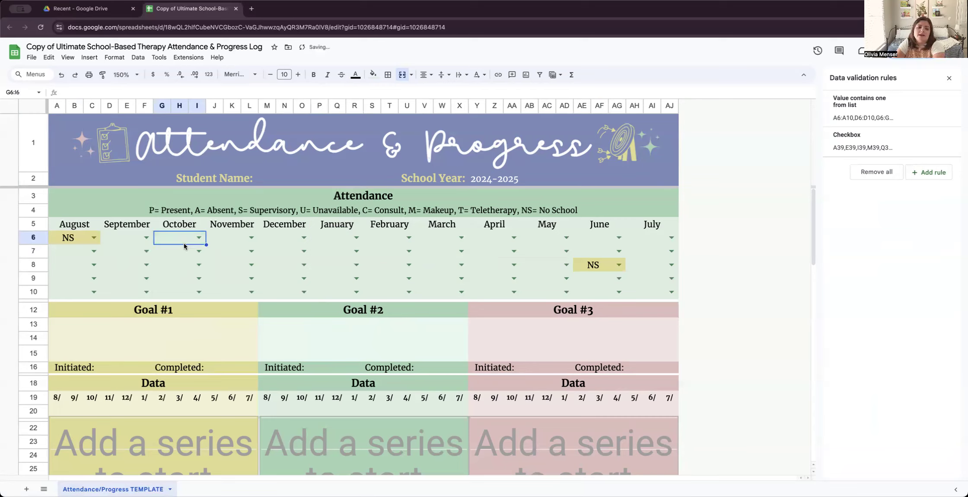
pyautogui.press('Delete')
pyautogui.click(214, 257)
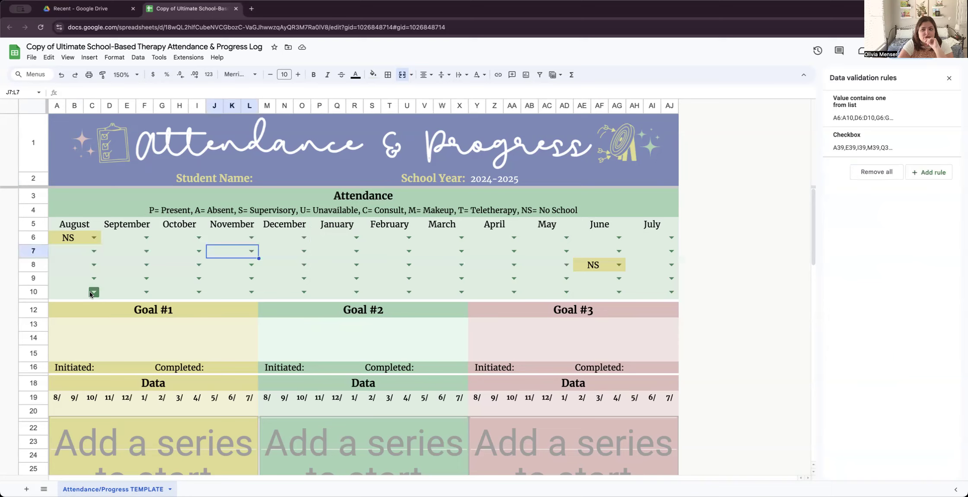
# - Insert one row below row 10, the last row of the attendance section
pyautogui.click(28, 293)
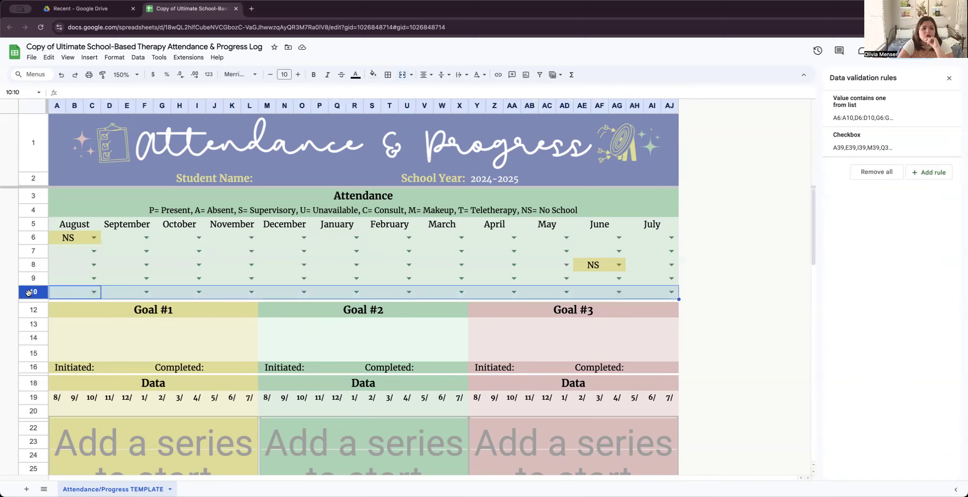
pyautogui.rightClick(28, 293)
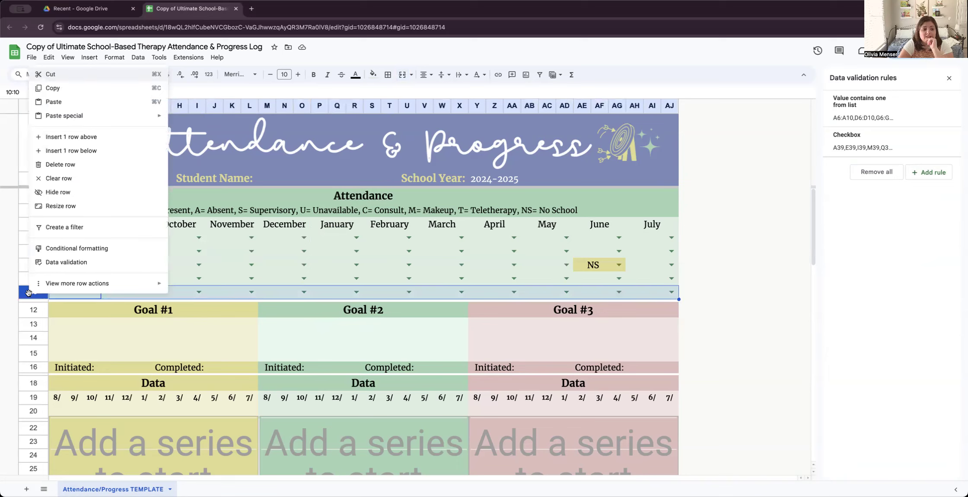
pyautogui.click(108, 156)
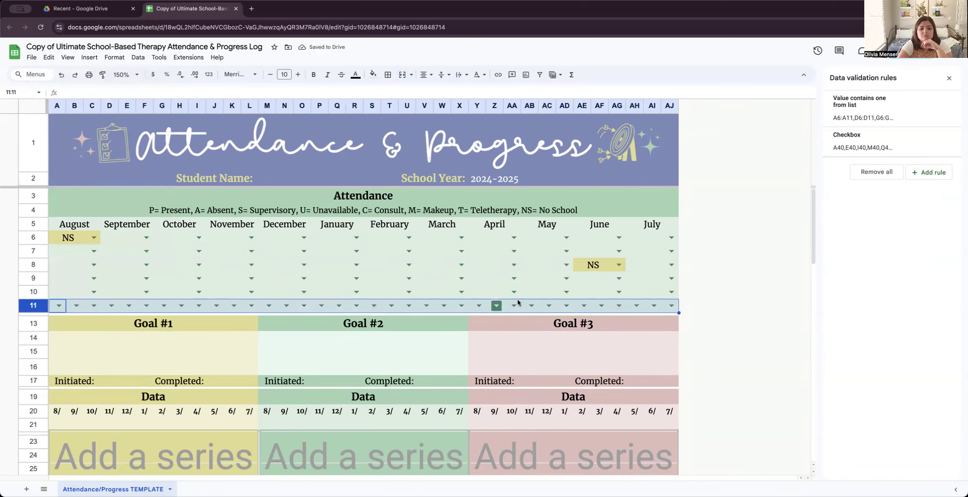
# - Copy attendance row 10 and paste it onto row 11 to give the new row the same monthly dropdown cells
pyautogui.click(31, 292)
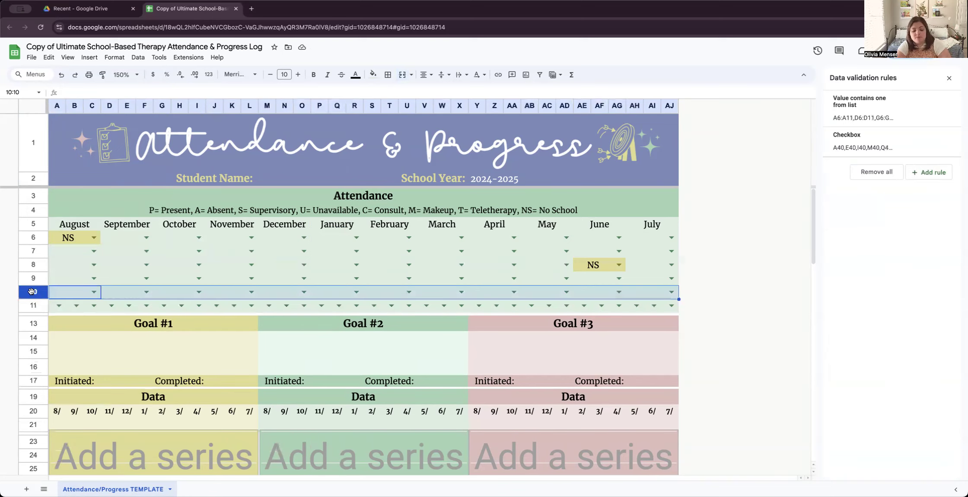
pyautogui.hotkey('ctrl', 'c')
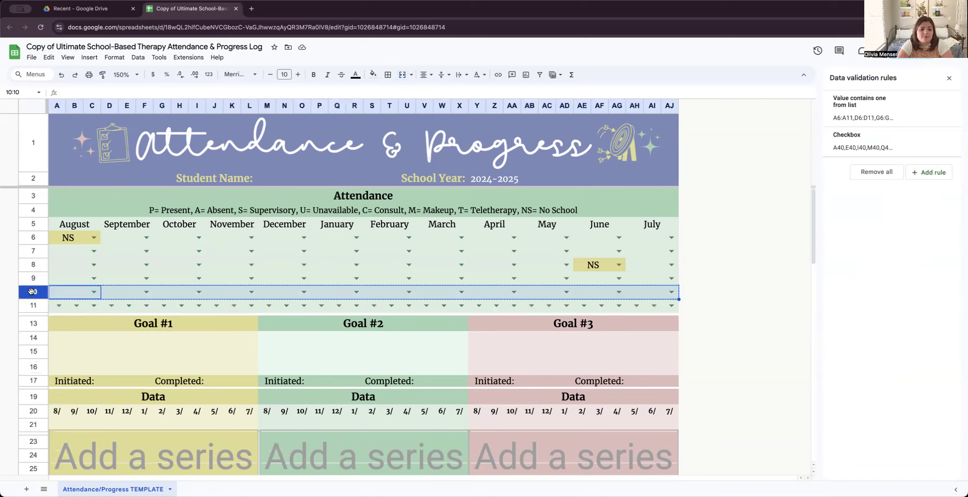
pyautogui.rightClick(31, 292)
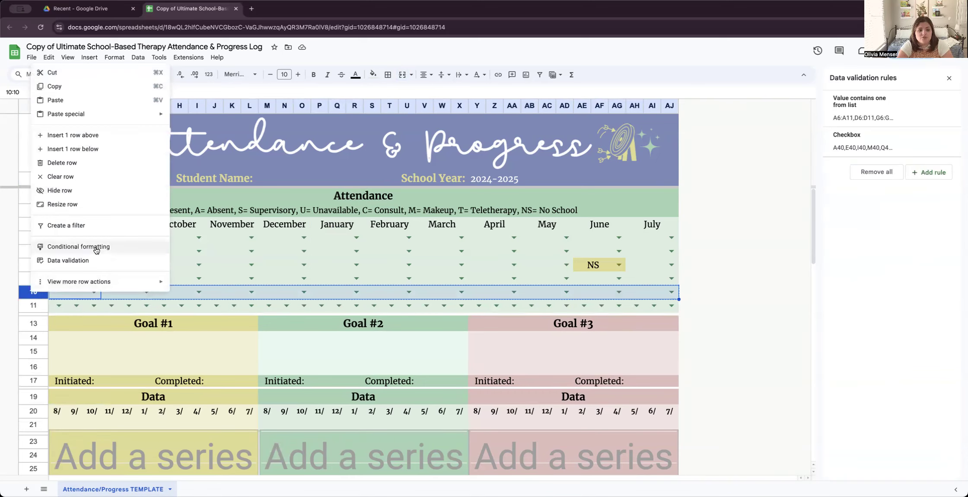
pyautogui.click(34, 305)
pyautogui.hotkey('ctrl', 'v')
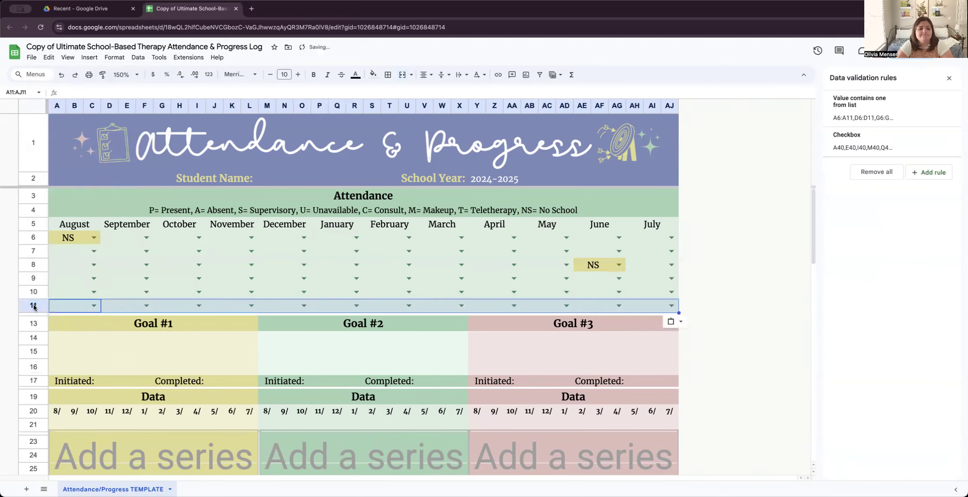
# - Delete the extra attendance row 11
pyautogui.rightClick(34, 306)
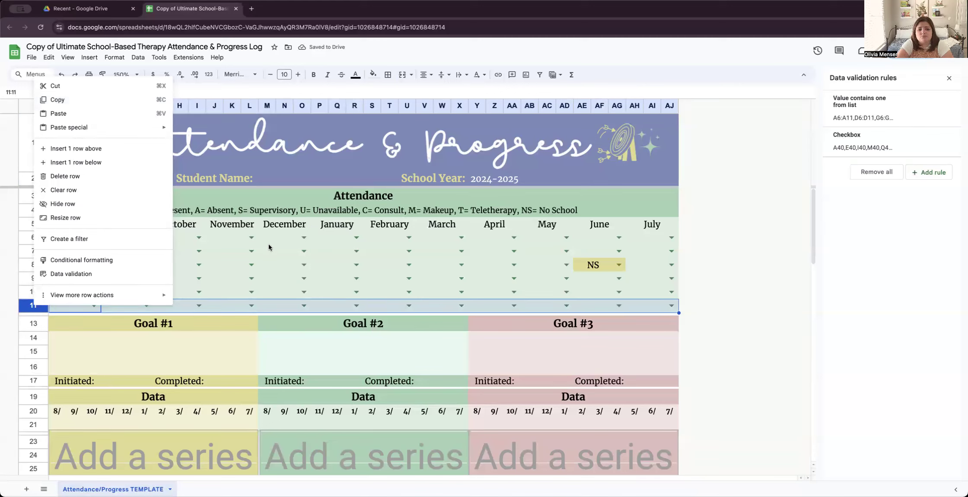
pyautogui.click(738, 285)
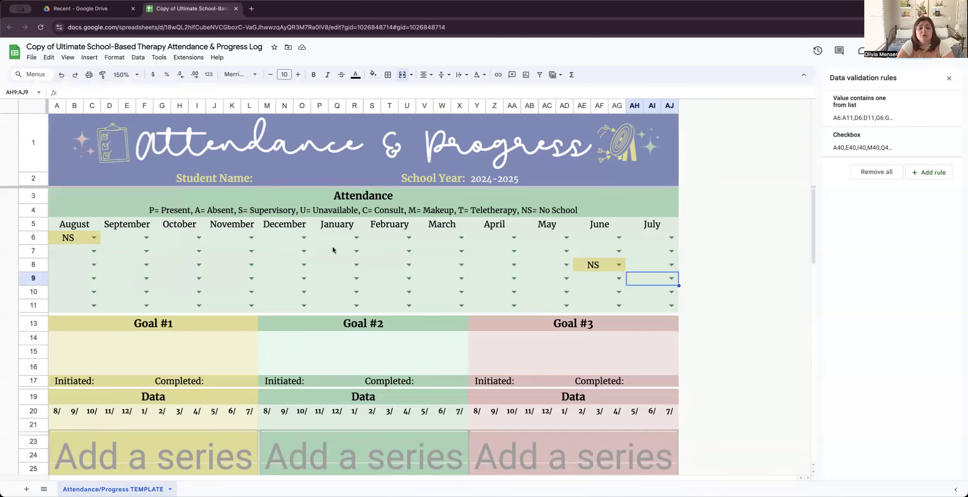
pyautogui.click(25, 305)
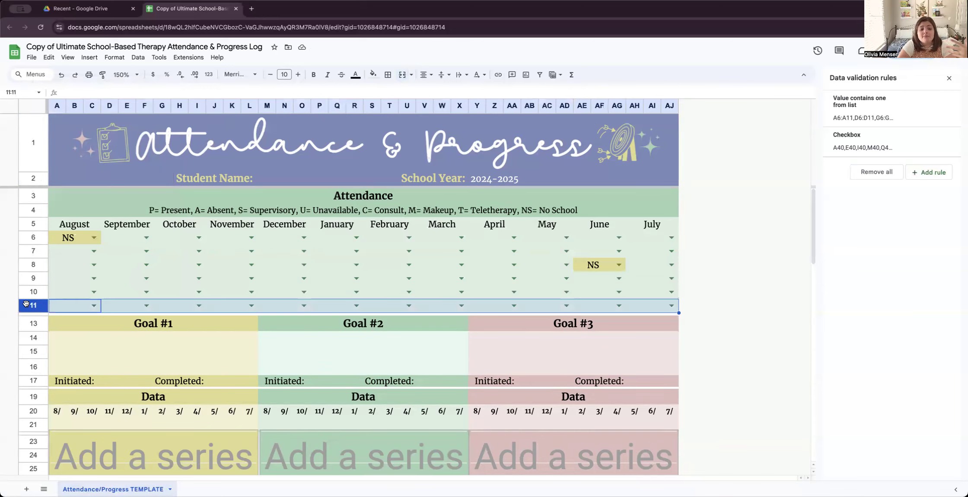
pyautogui.rightClick(26, 305)
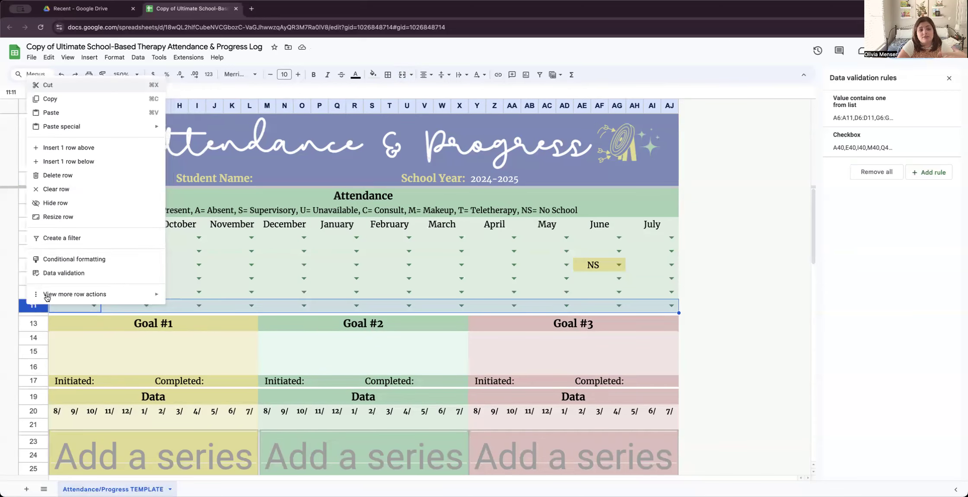
pyautogui.click(81, 176)
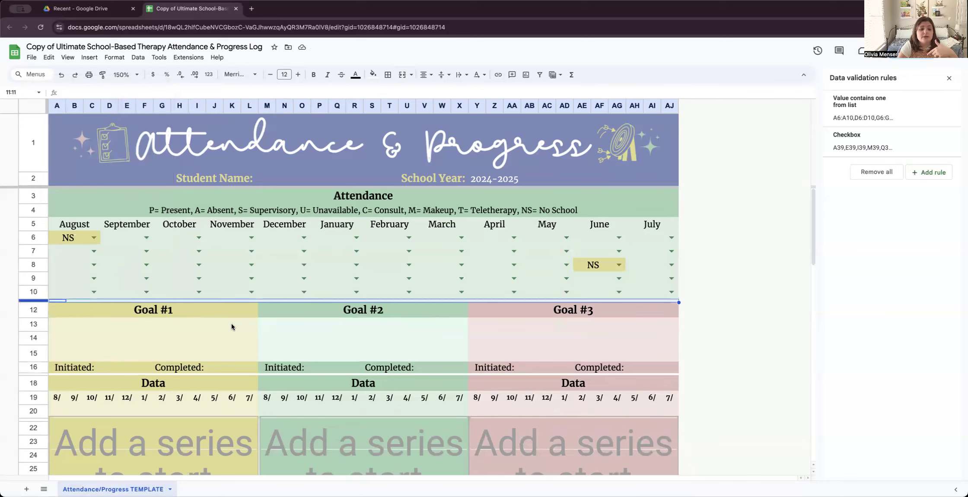
# - Look through the template's goal, data, notes, plan and Present Level of Performance sections
pyautogui.scroll(-5, 231, 325)
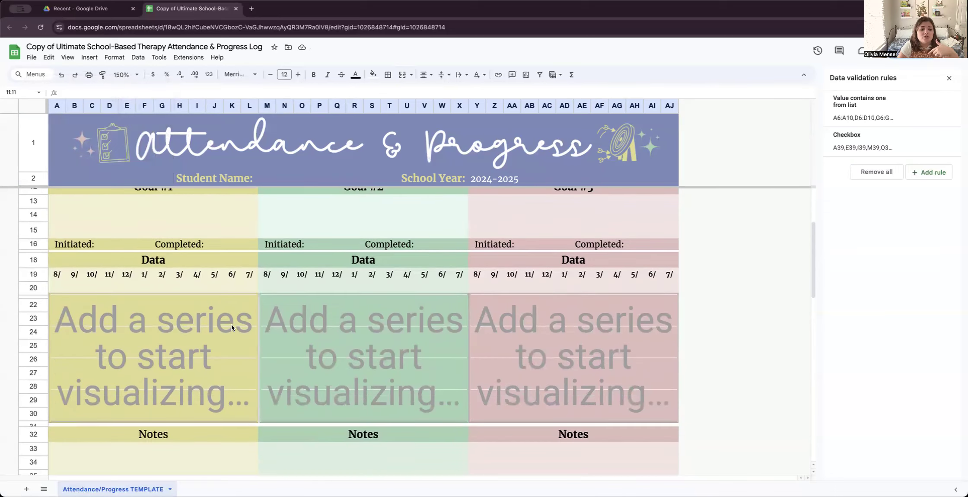
pyautogui.scroll(-10, 232, 327)
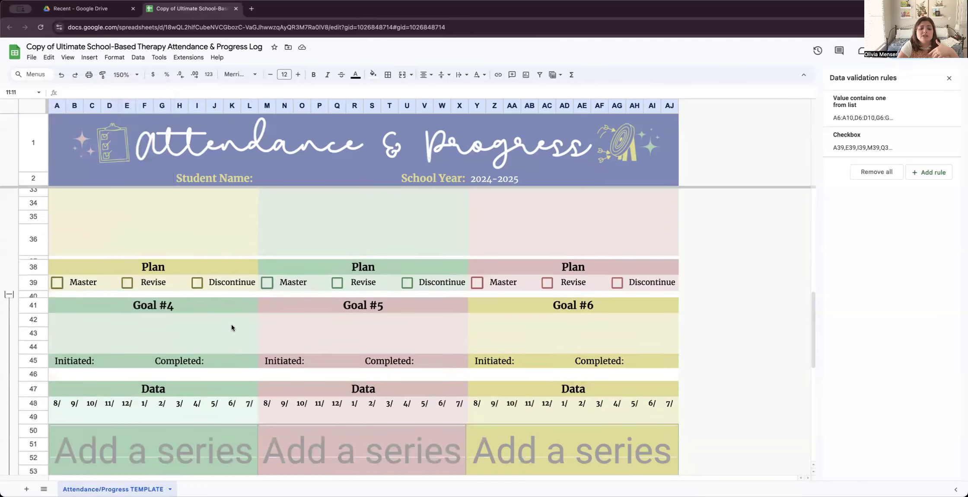
pyautogui.scroll(-8, 232, 328)
pyautogui.scroll(-3, 231, 327)
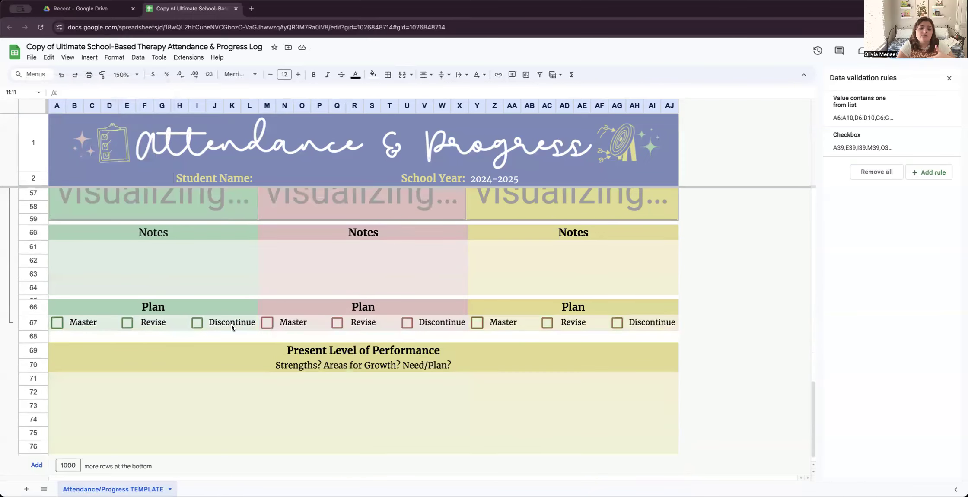
pyautogui.scroll(4, 232, 328)
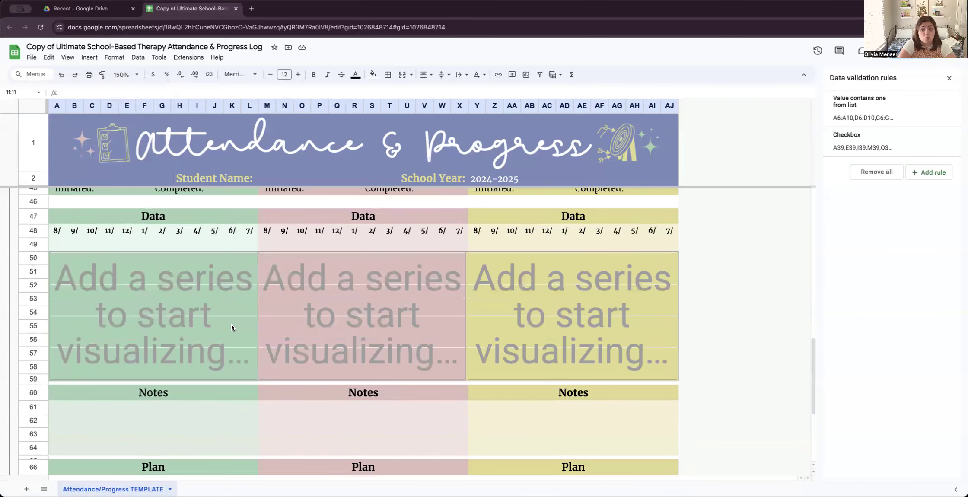
pyautogui.scroll(14, 231, 324)
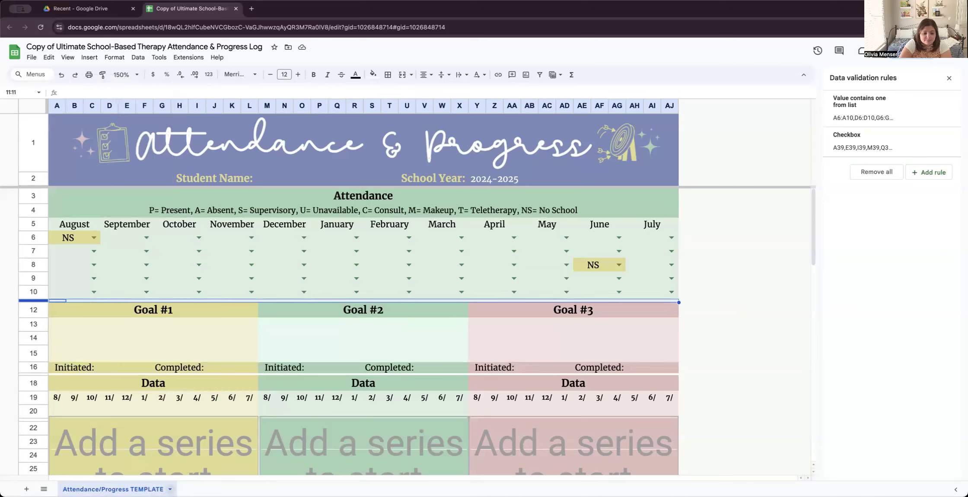
# - Duplicate the Attendance/Progress TEMPLATE sheet and compare the copy with the original
pyautogui.click(170, 490)
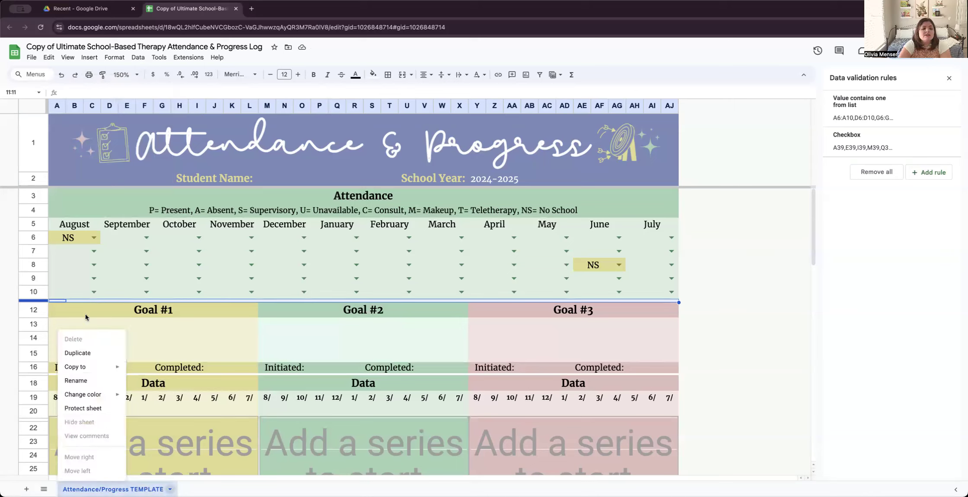
pyautogui.click(105, 353)
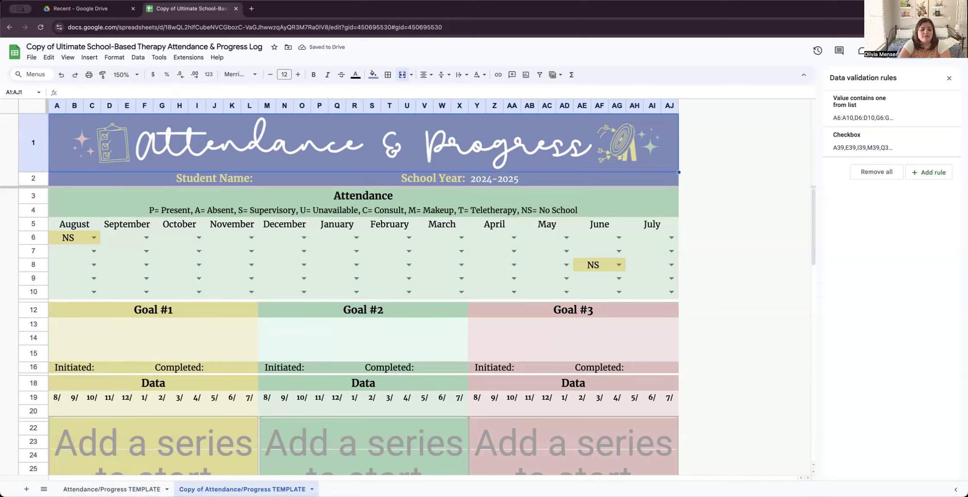
pyautogui.click(111, 489)
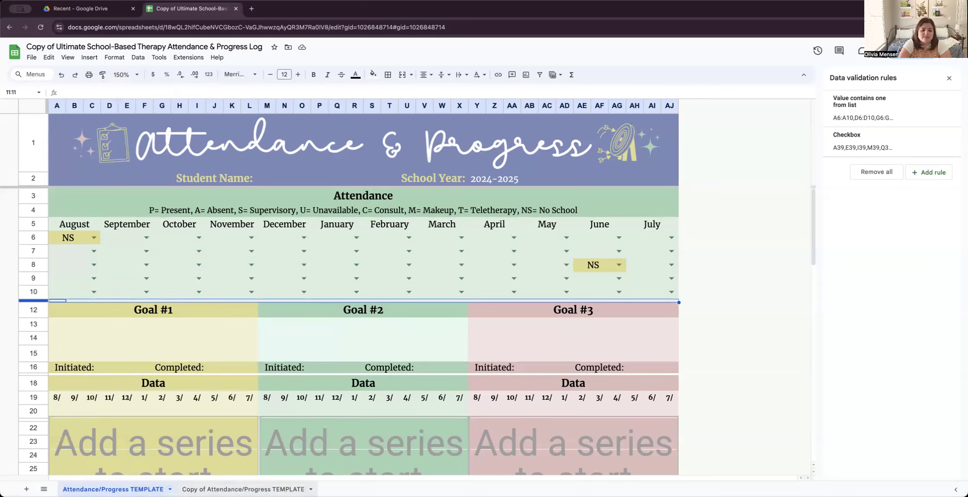
# - Rename the duplicated Attendance/Progress sheet with the student's full name
pyautogui.click(243, 489)
pyautogui.rightClick(242, 489)
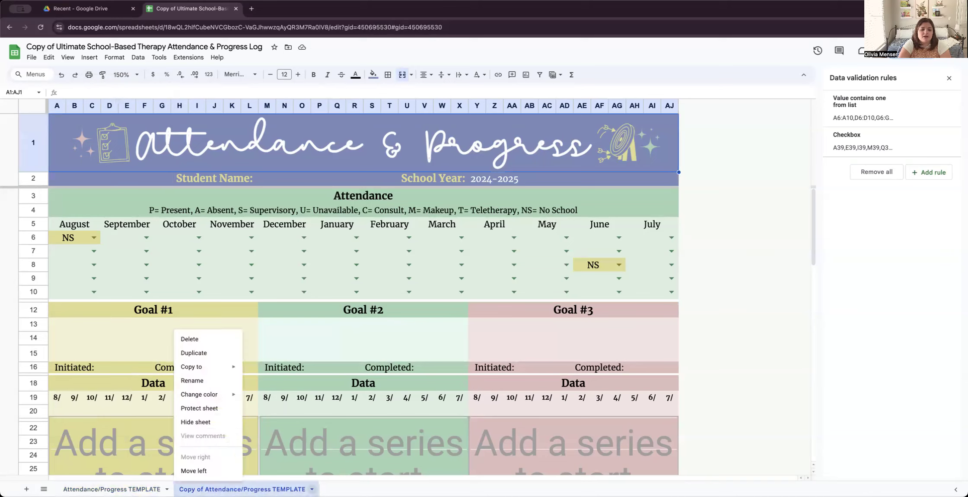
pyautogui.click(199, 377)
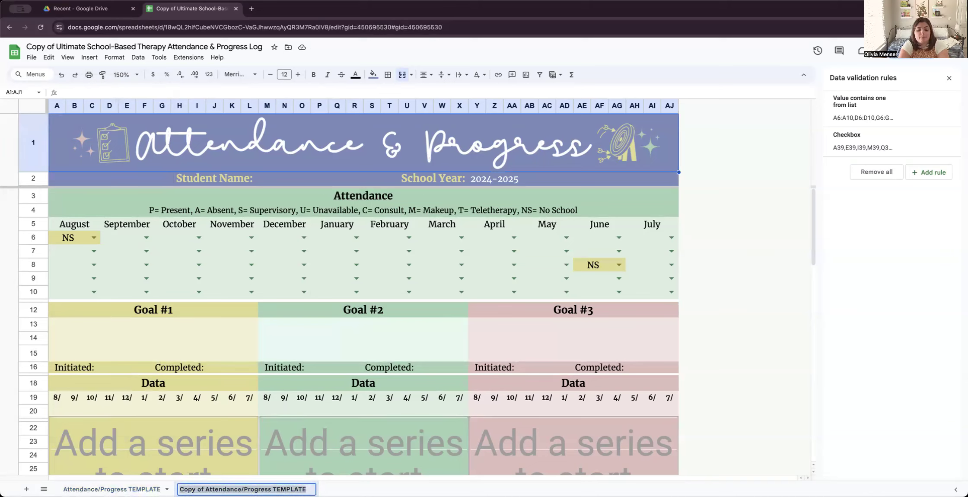
pyautogui.write('Sarah Student')
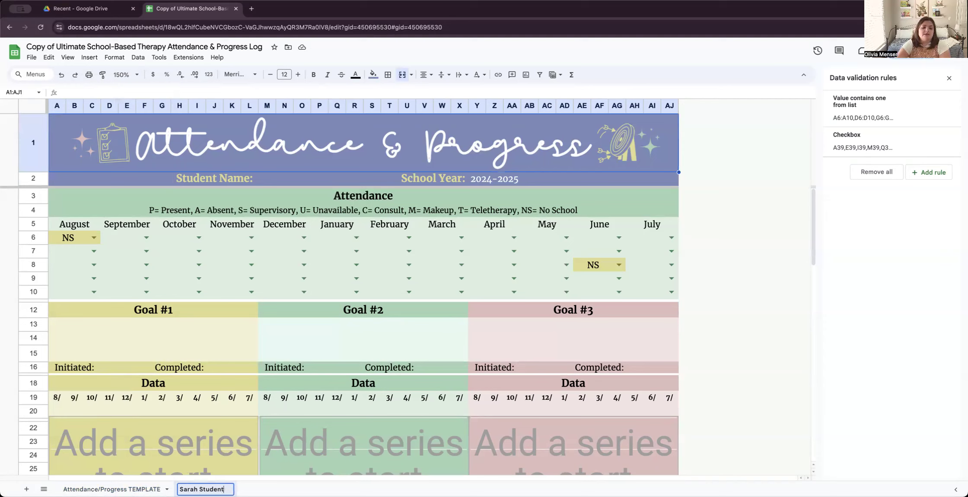
pyautogui.press('Return')
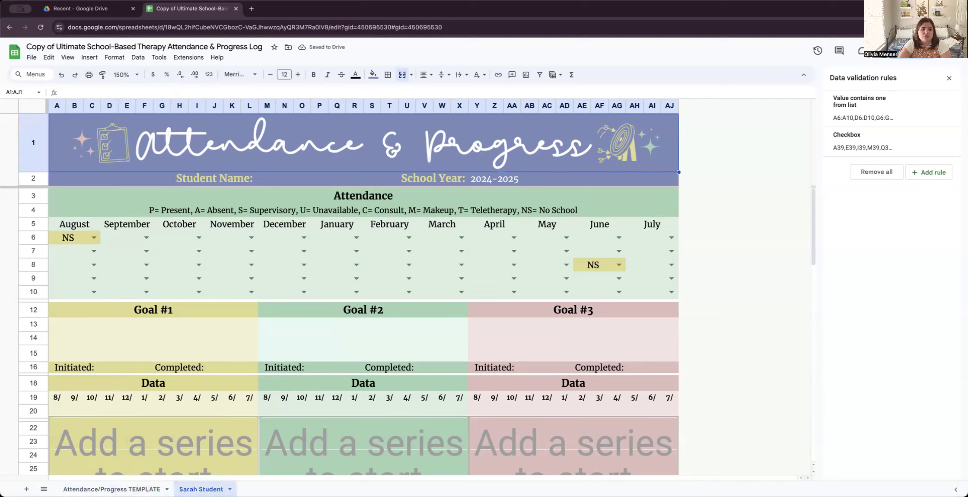
# - Enter the student's full name in the Student Name field of the student's sheet header
pyautogui.click(279, 178)
pyautogui.write('S')
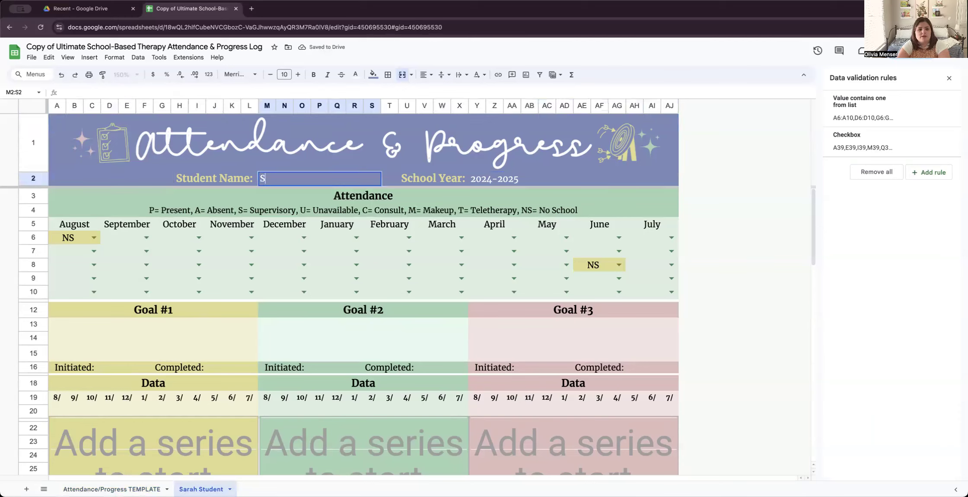
pyautogui.write('arah Student')
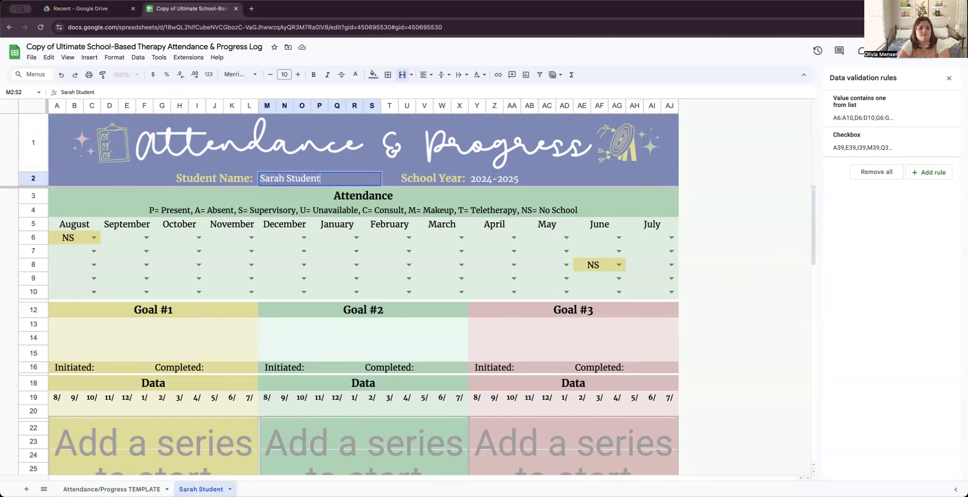
pyautogui.click(698, 176)
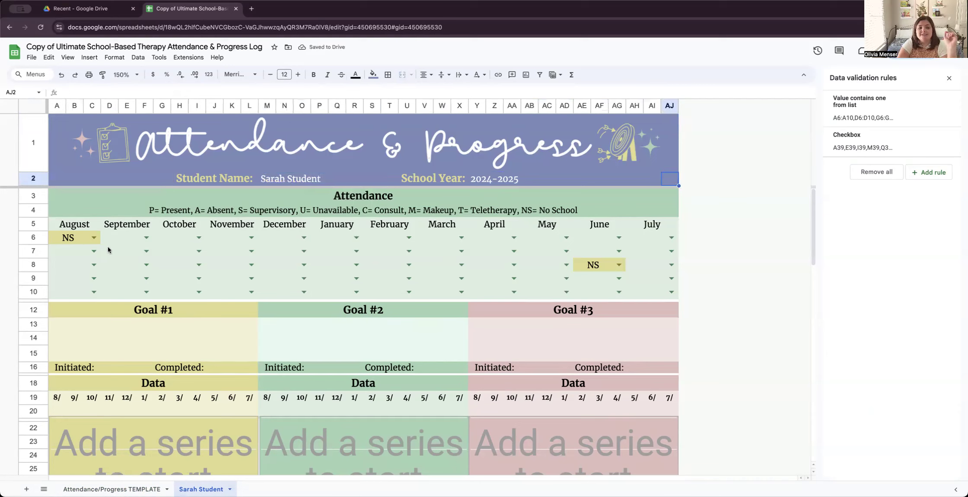
# - Set August's attendance codes to U in row 7 and P in row 8
pyautogui.click(94, 252)
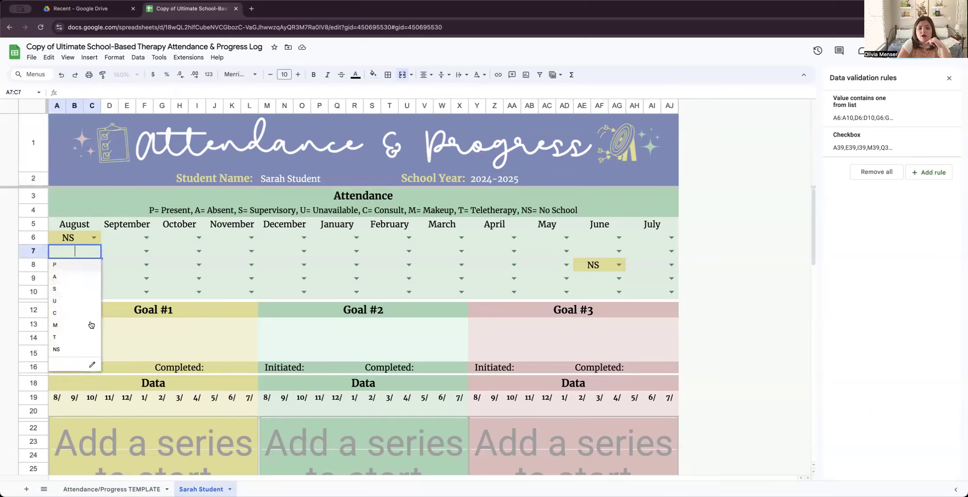
pyautogui.click(87, 305)
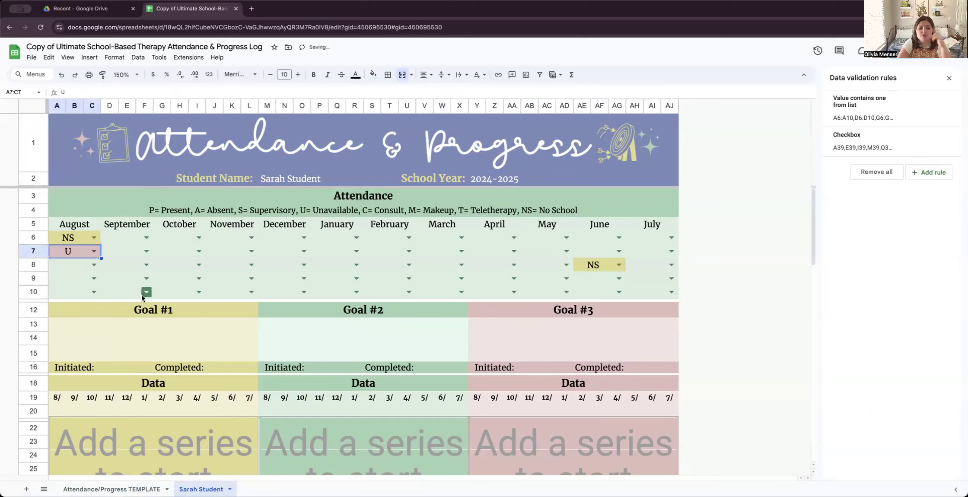
pyautogui.click(82, 266)
pyautogui.click(95, 265)
pyautogui.click(79, 282)
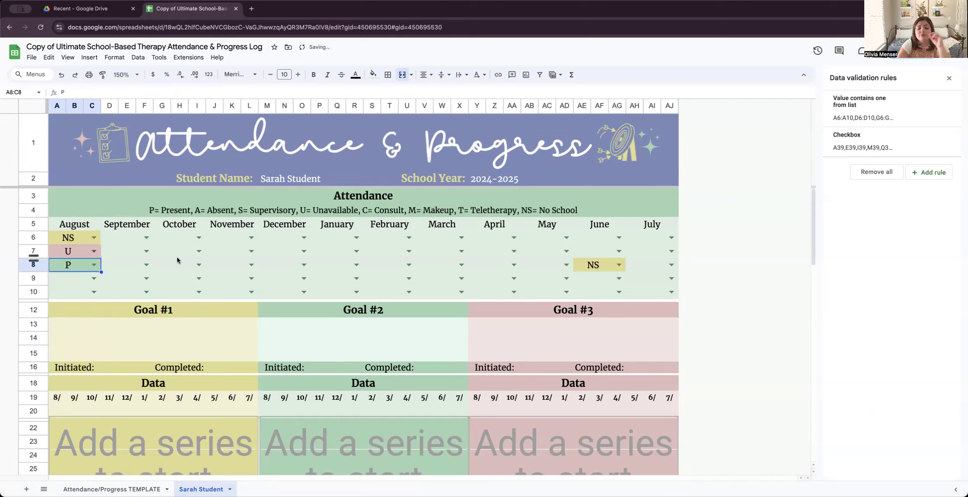
pyautogui.click(657, 255)
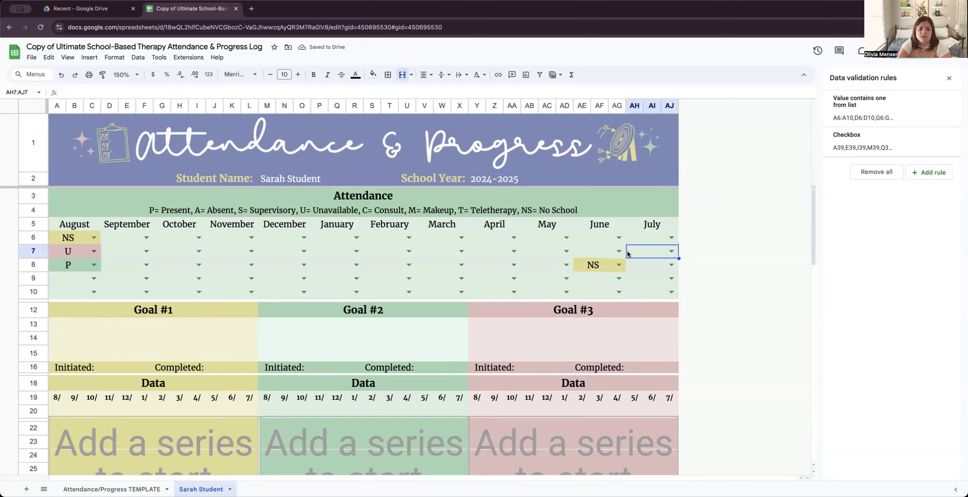
# - Begin the Goal #1 statement with the student's first name followed by "will"
pyautogui.click(212, 337)
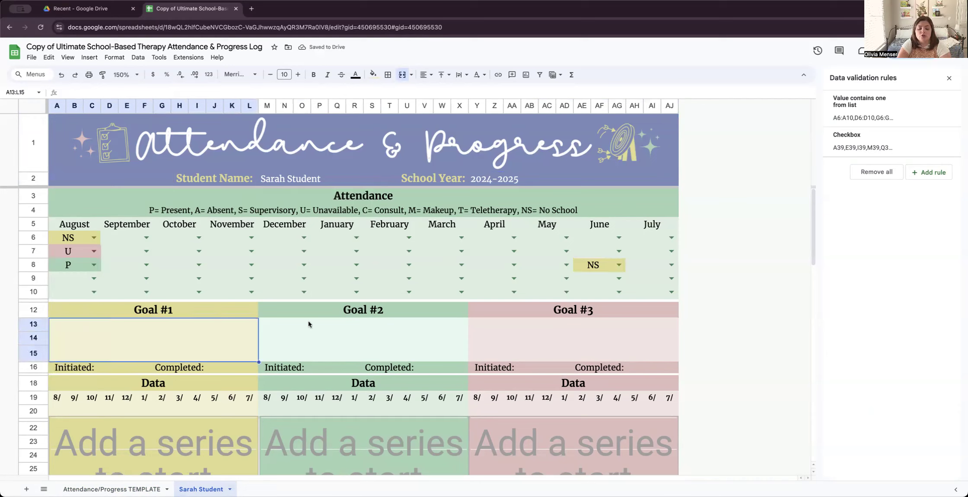
pyautogui.write('Stara')
pyautogui.press('BackSpace')
pyautogui.press('BackSpace')
pyautogui.press('BackSpace')
pyautogui.press('BackSpace')
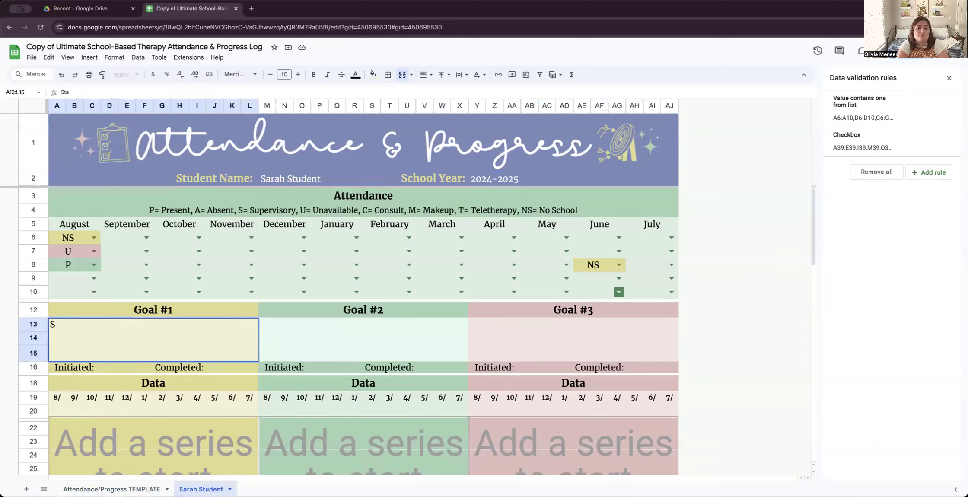
pyautogui.write('arah will')
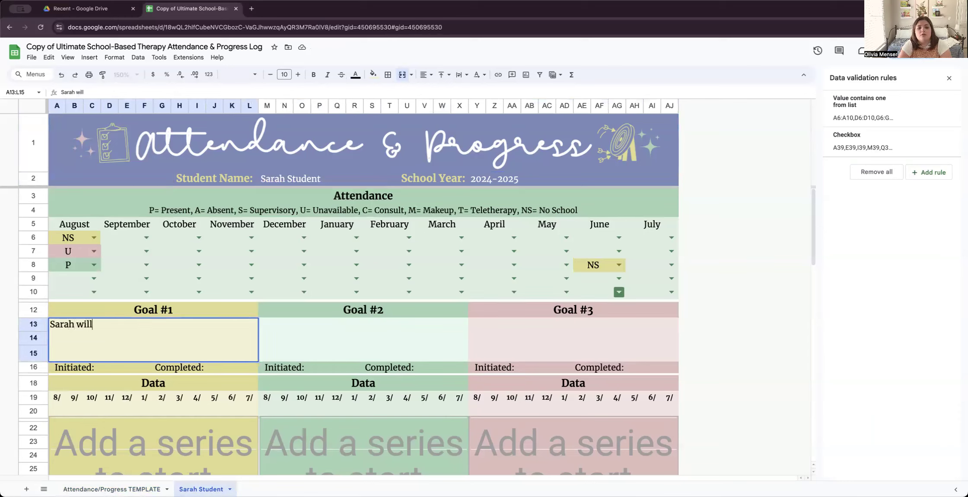
# - Check Goal #1's Initiated and Completed date cells and its August data cell
pyautogui.click(119, 371)
pyautogui.click(229, 369)
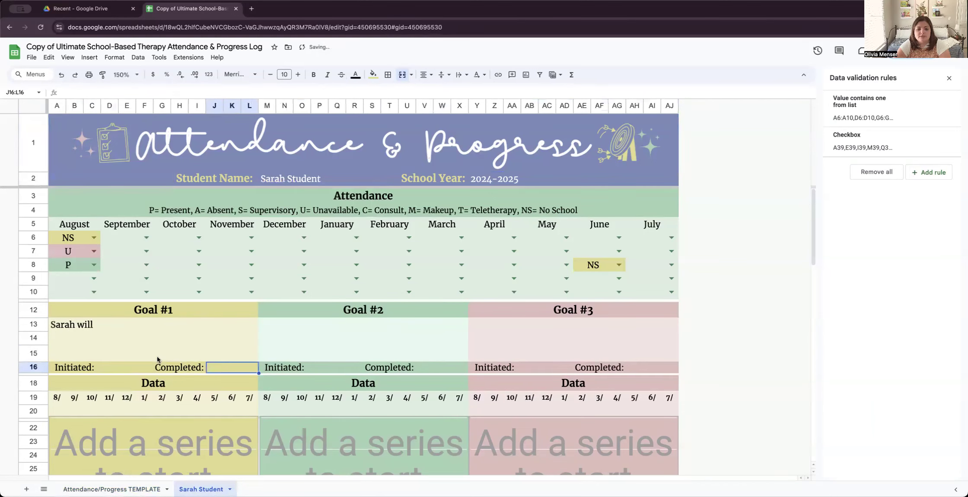
pyautogui.scroll(-3, 157, 359)
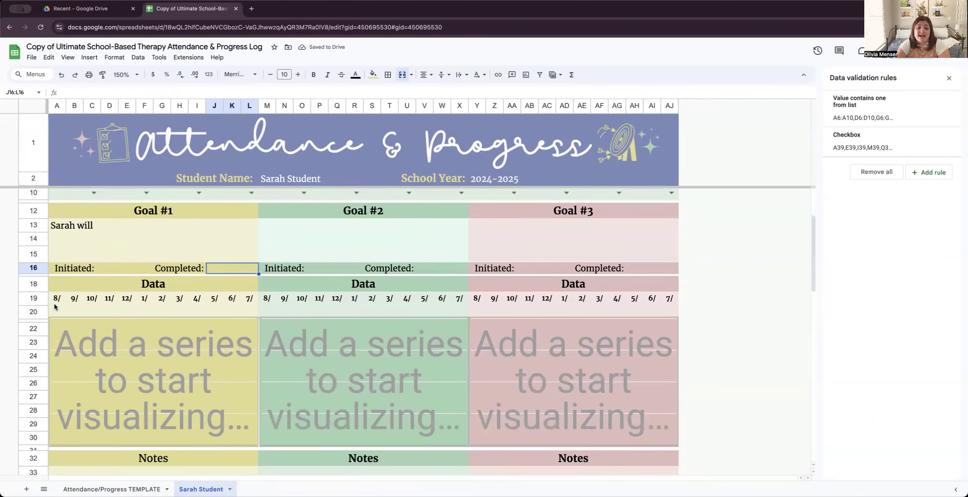
pyautogui.click(55, 312)
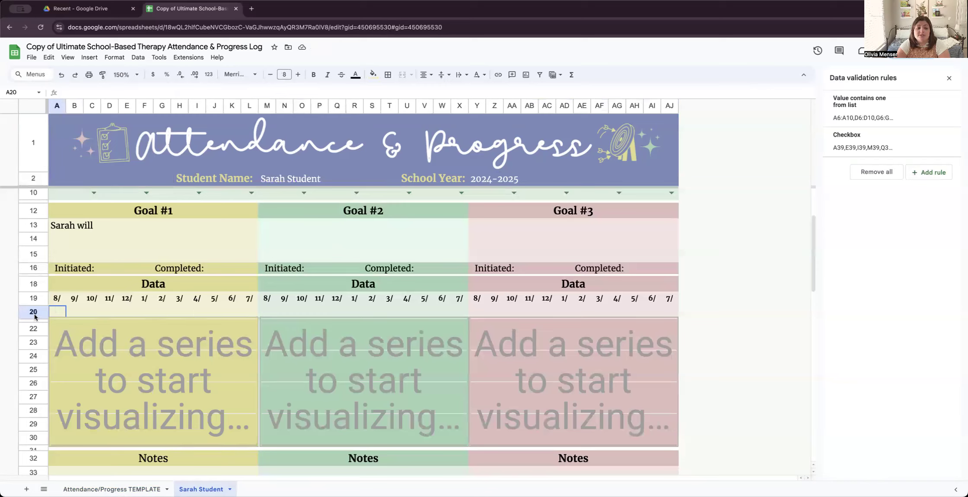
# - Complete the Goal #1 statement after "will" with "copy her UC alphabet with 80% accuracy."
pyautogui.click(98, 226)
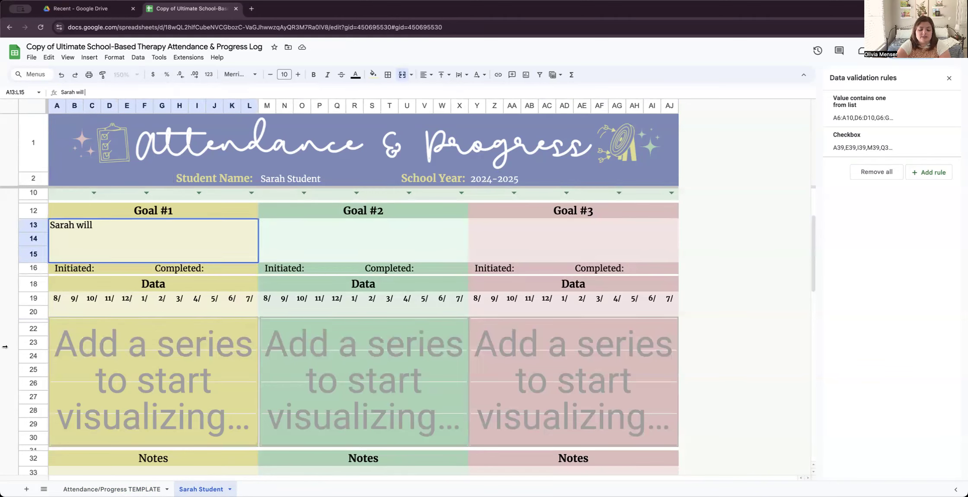
pyautogui.write('copy h')
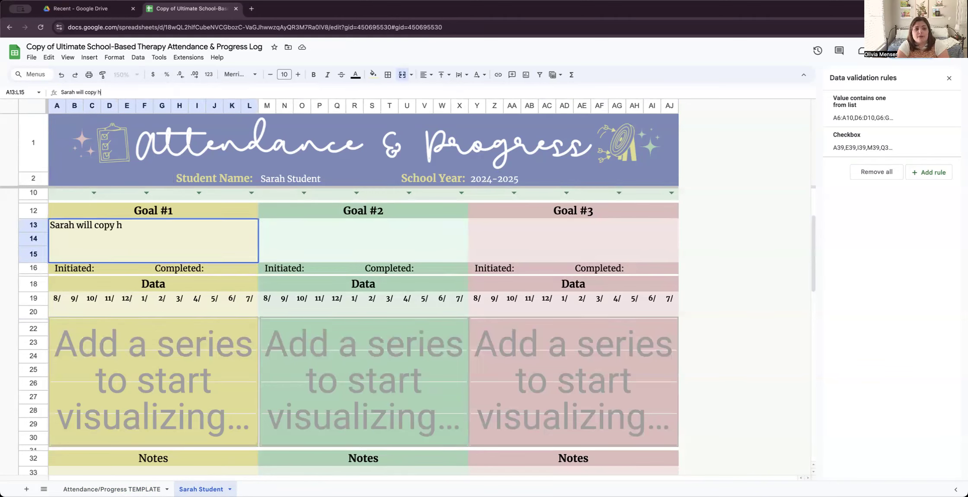
pyautogui.write('er UC alp')
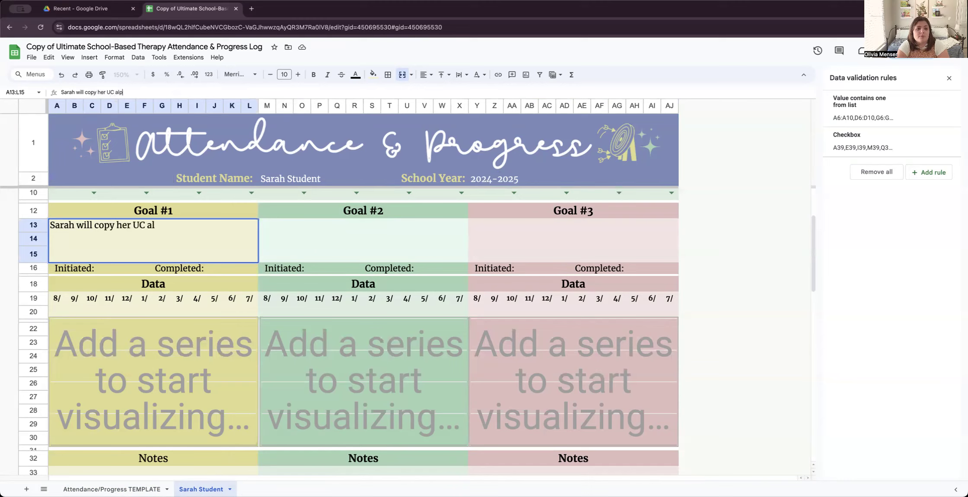
pyautogui.write('habet with 80% acuc')
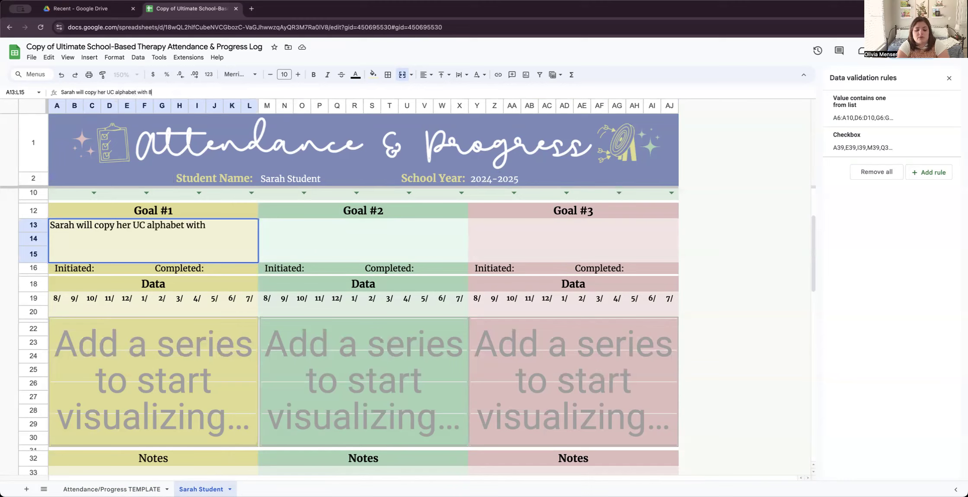
pyautogui.press('BackSpace')
pyautogui.press('BackSpace')
pyautogui.write('curacy.')
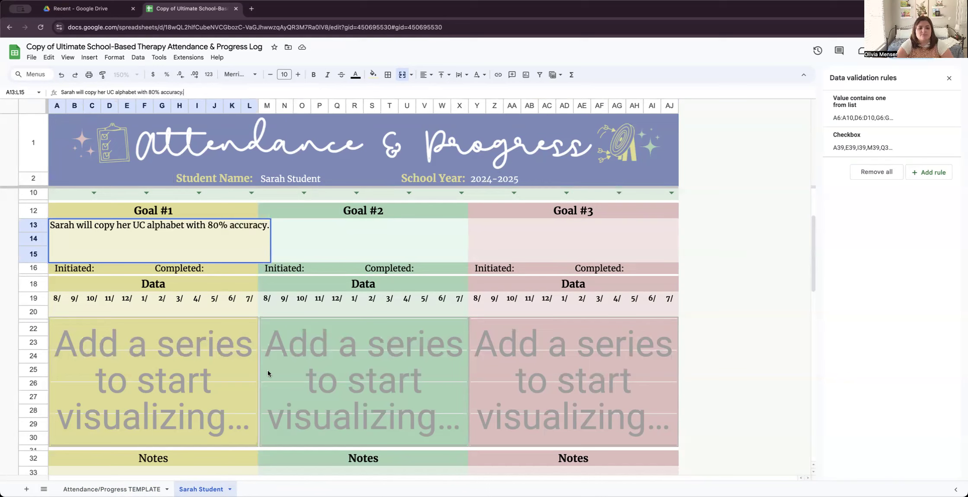
# - Commit the Goal #1 statement and enter its monthly data: 30 for August, 35 for September and 25 for October
pyautogui.click(377, 232)
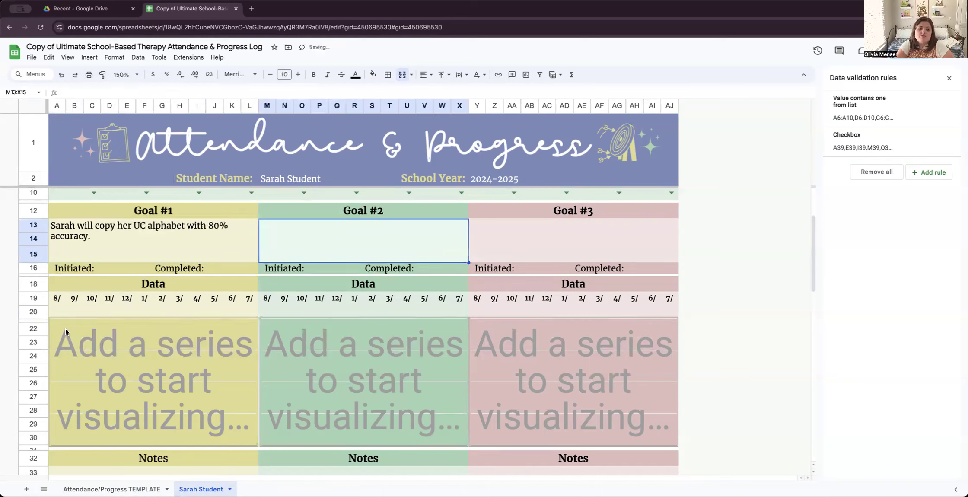
pyautogui.click(57, 312)
pyautogui.write('30')
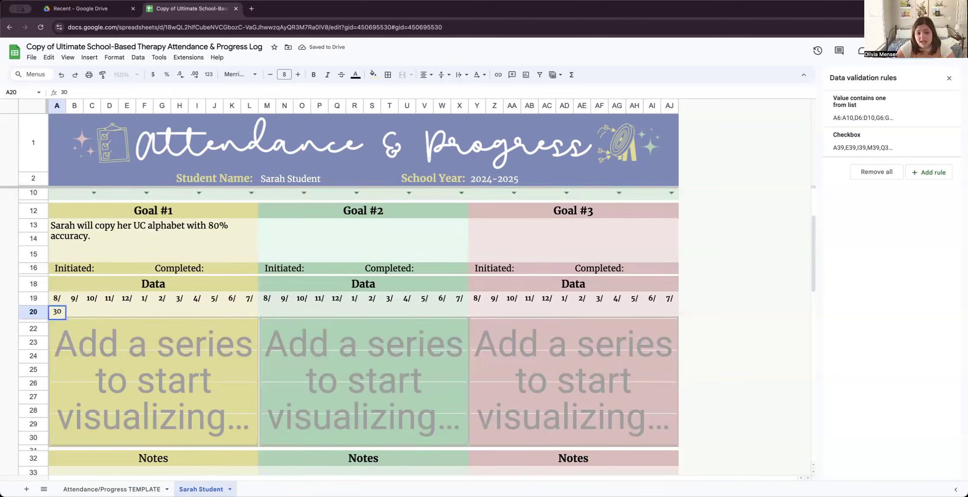
pyautogui.press('Tab')
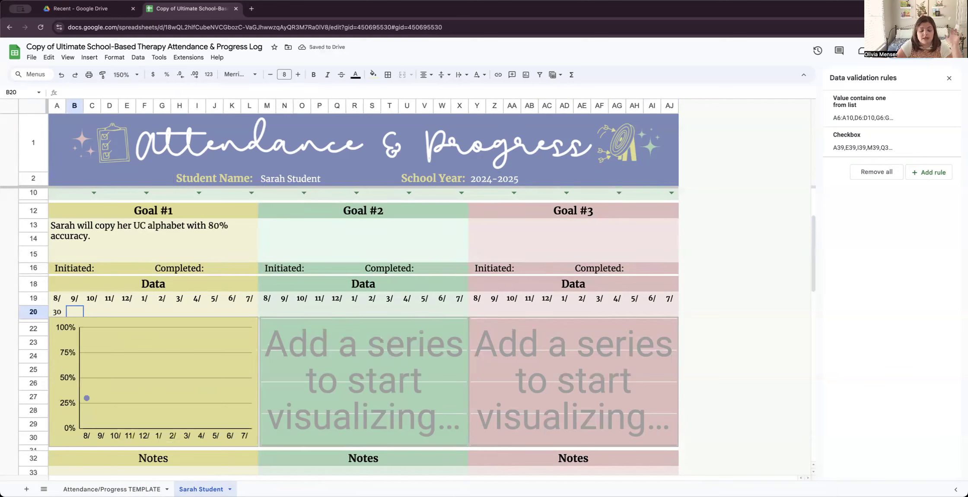
pyautogui.write('35')
pyautogui.press('Tab')
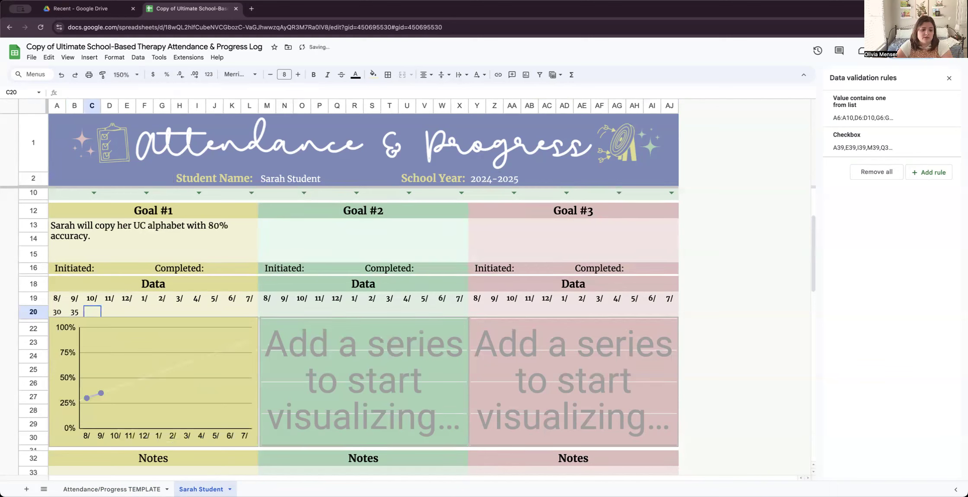
pyautogui.write('25')
pyautogui.press('Tab')
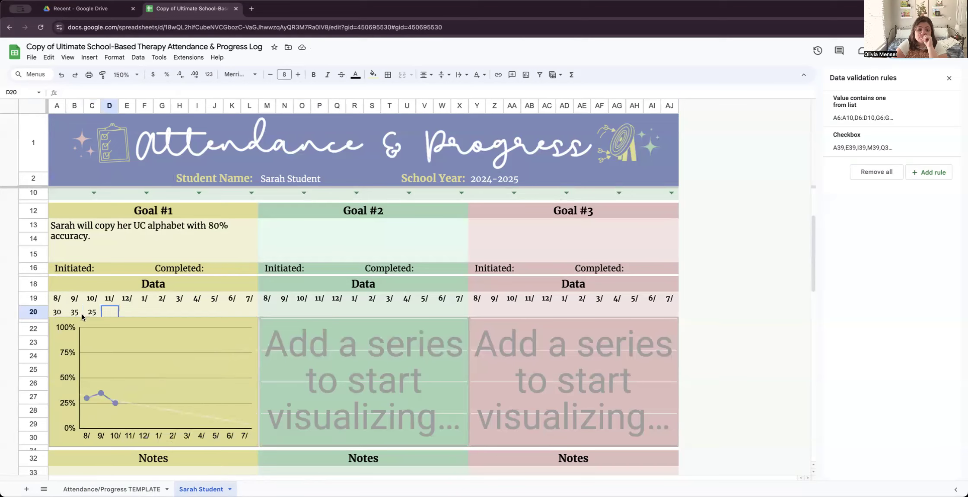
# - Enter "Mod prompts" in the Notes area under Goal #1's chart
pyautogui.scroll(-2, 119, 390)
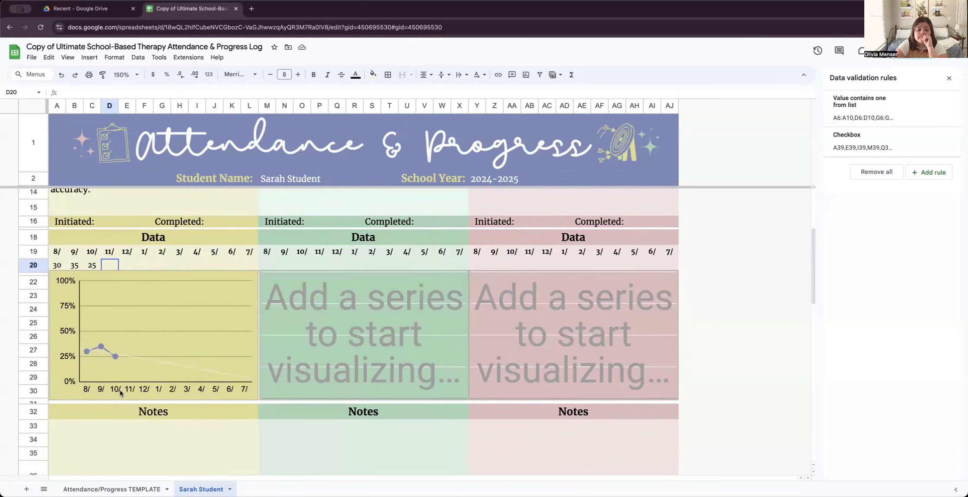
pyautogui.scroll(-3, 120, 390)
pyautogui.click(120, 386)
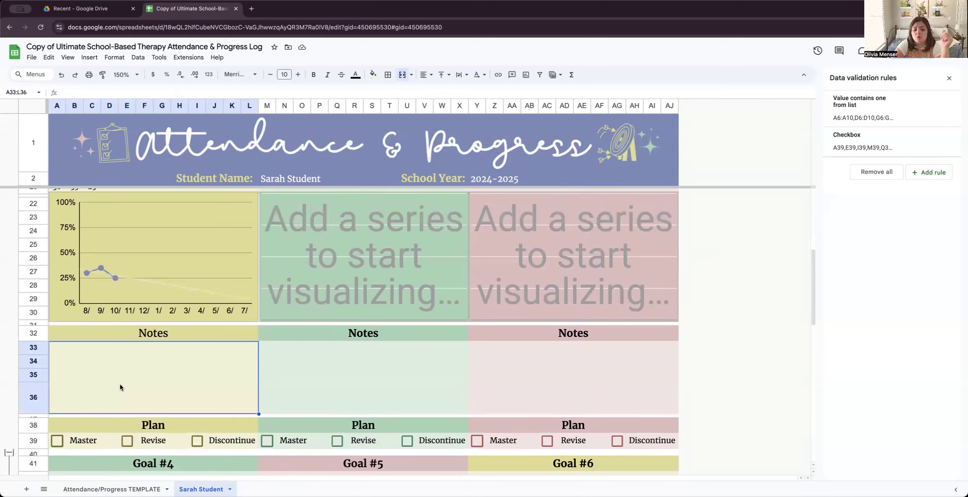
pyautogui.write('Mod')
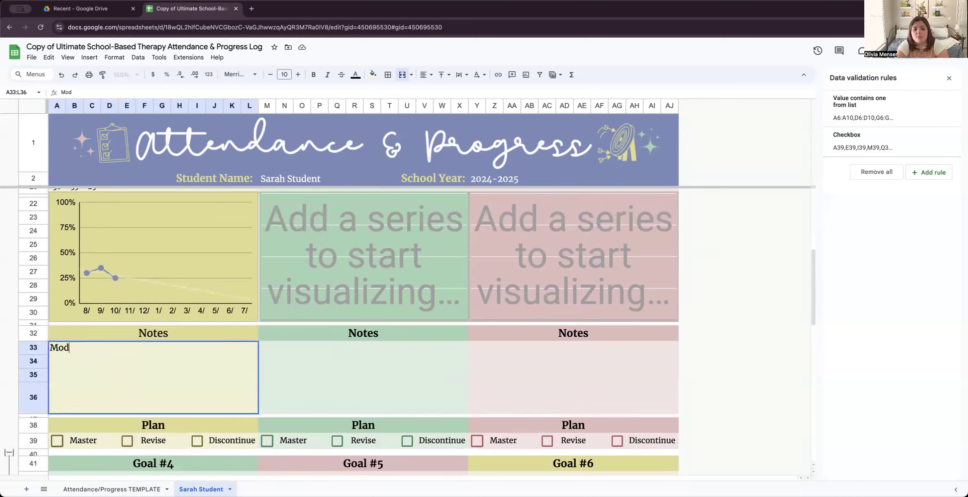
pyautogui.write(' prompts')
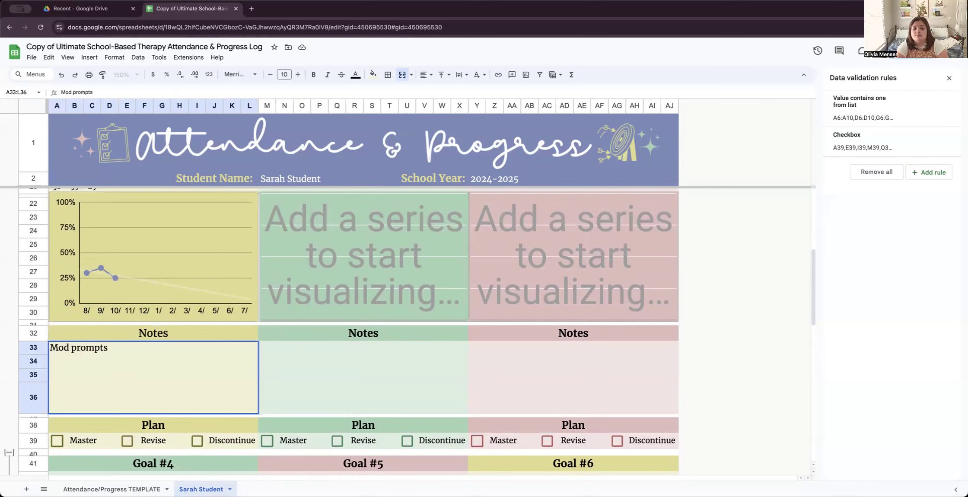
pyautogui.click(375, 383)
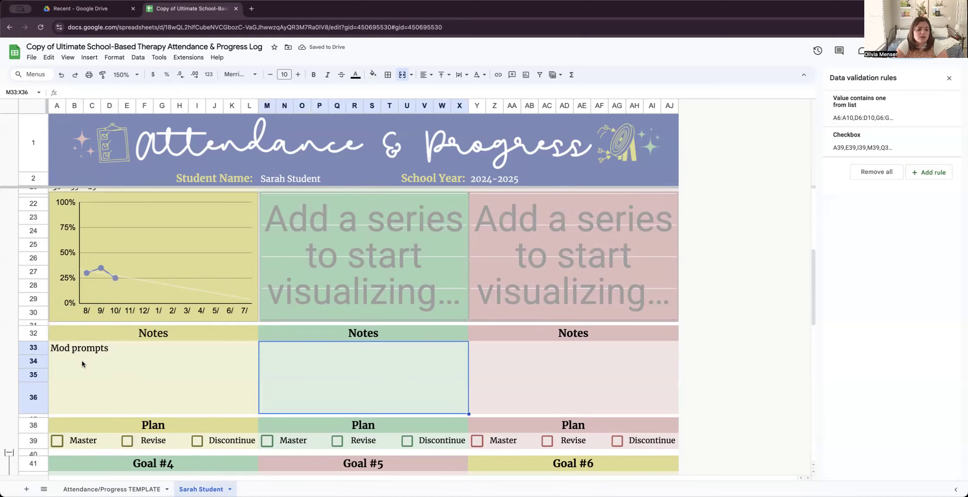
# - Check and then clear the Master and Revise options in Goal #1's Plan row
pyautogui.scroll(-3, 82, 361)
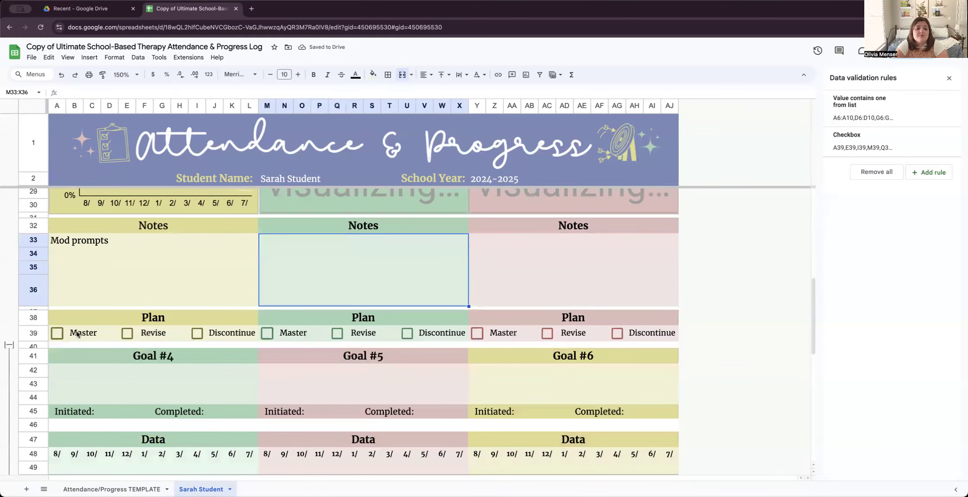
pyautogui.click(58, 335)
pyautogui.click(127, 336)
pyautogui.click(58, 335)
pyautogui.click(126, 336)
# - Review the student's sheet from Goal #1's data and chart through Goals #4 to #6 to the Present Level of Performance section
pyautogui.scroll(8, 125, 314)
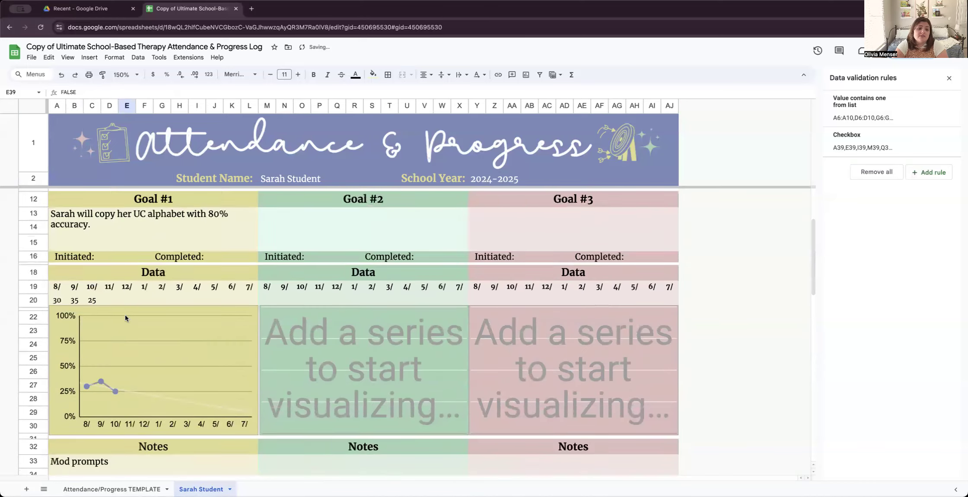
pyautogui.scroll(-3, 125, 314)
pyautogui.scroll(-6, 126, 314)
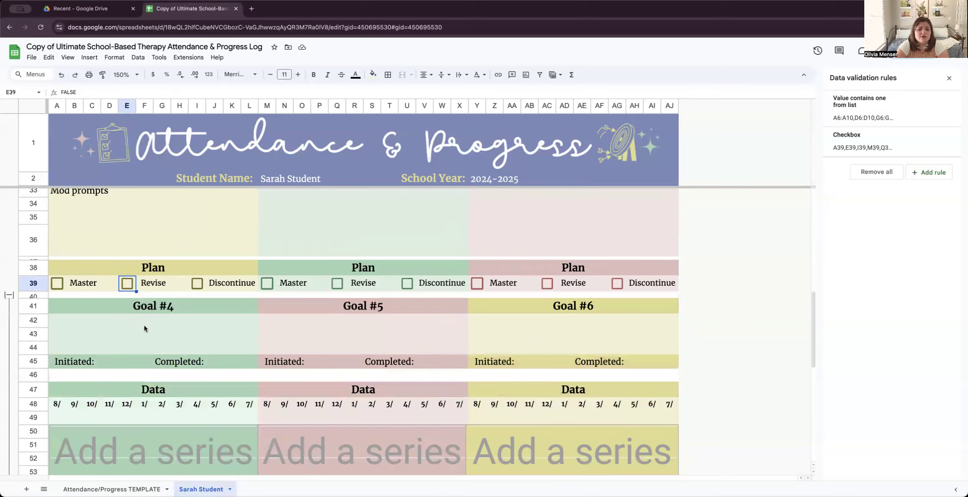
pyautogui.scroll(3, 143, 323)
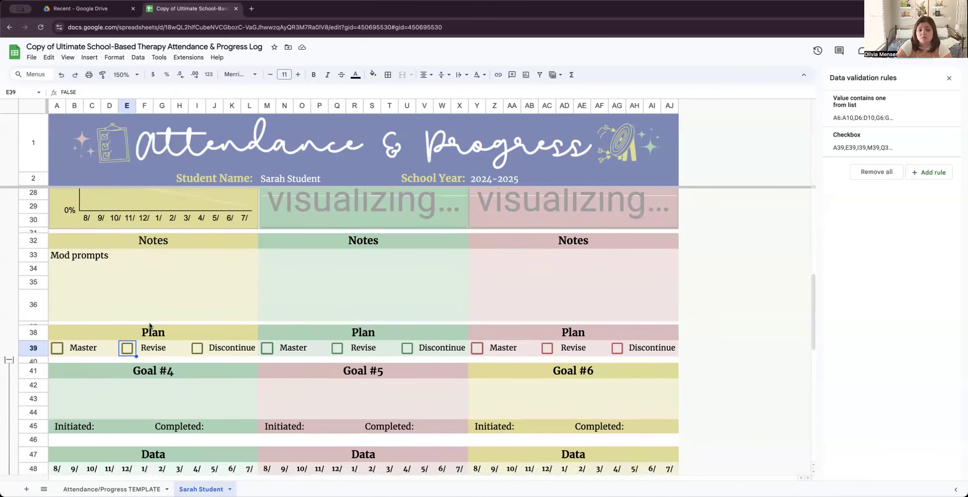
pyautogui.scroll(5, 150, 325)
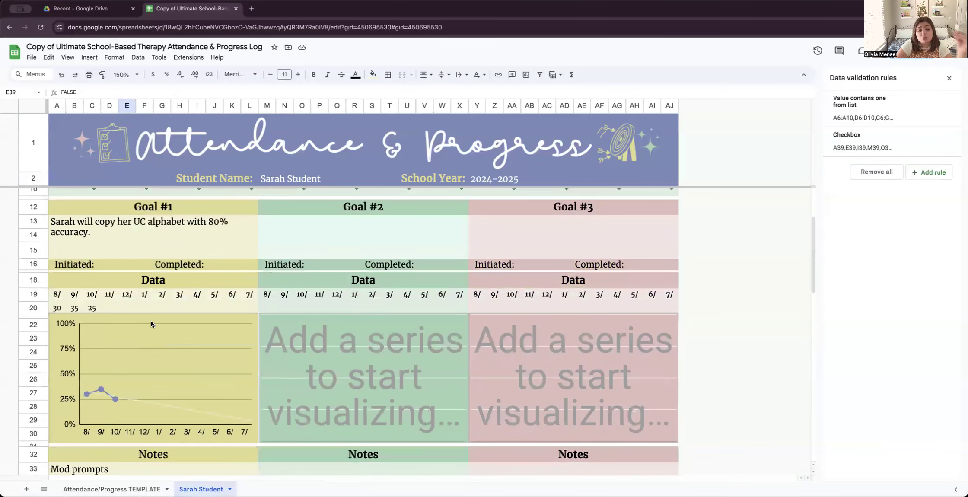
pyautogui.scroll(-6, 151, 324)
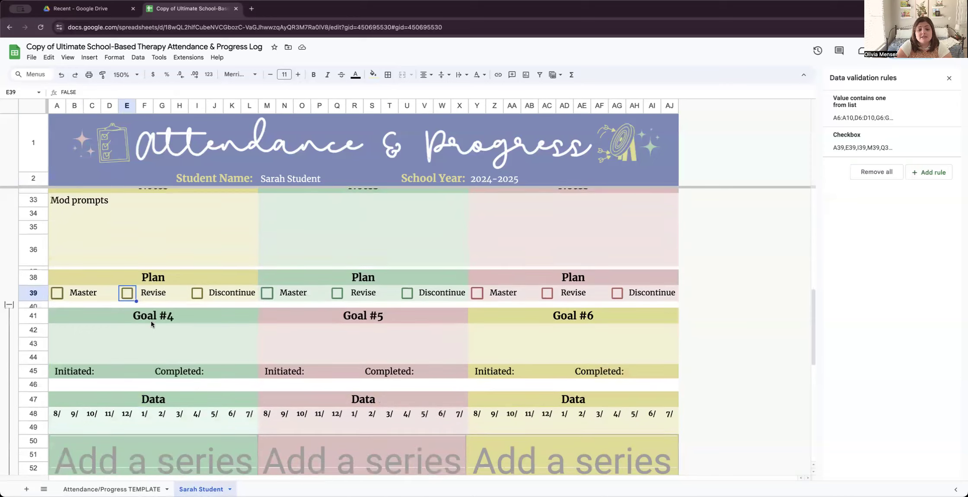
pyautogui.scroll(-1, 151, 321)
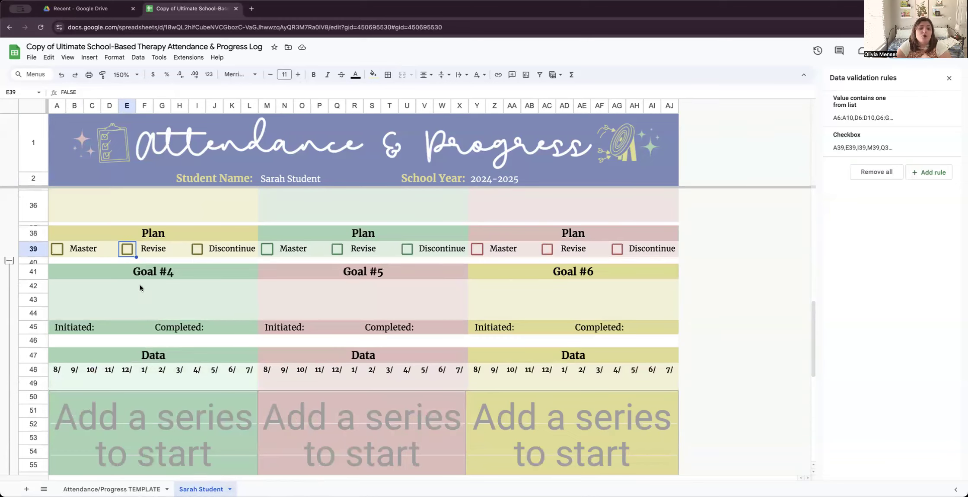
pyautogui.scroll(3, 139, 290)
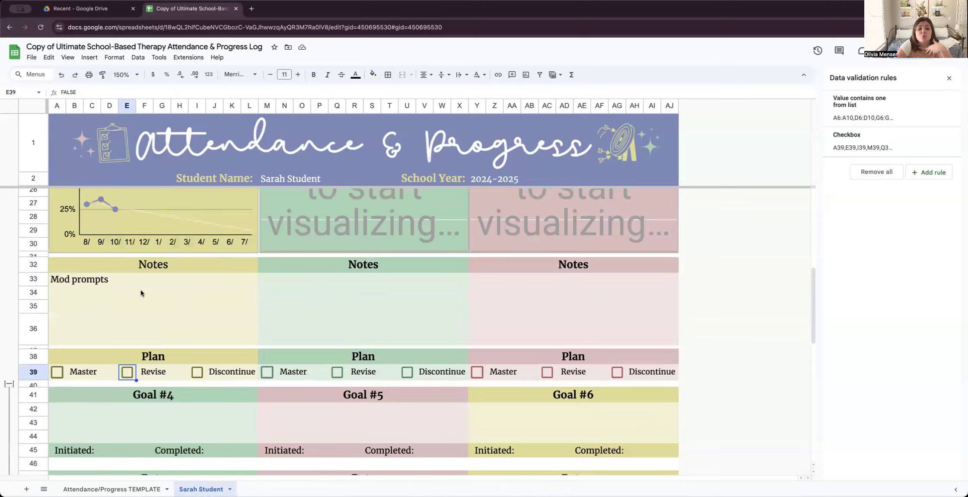
pyautogui.scroll(-4, 141, 290)
pyautogui.scroll(-3, 142, 289)
pyautogui.scroll(-3, 143, 286)
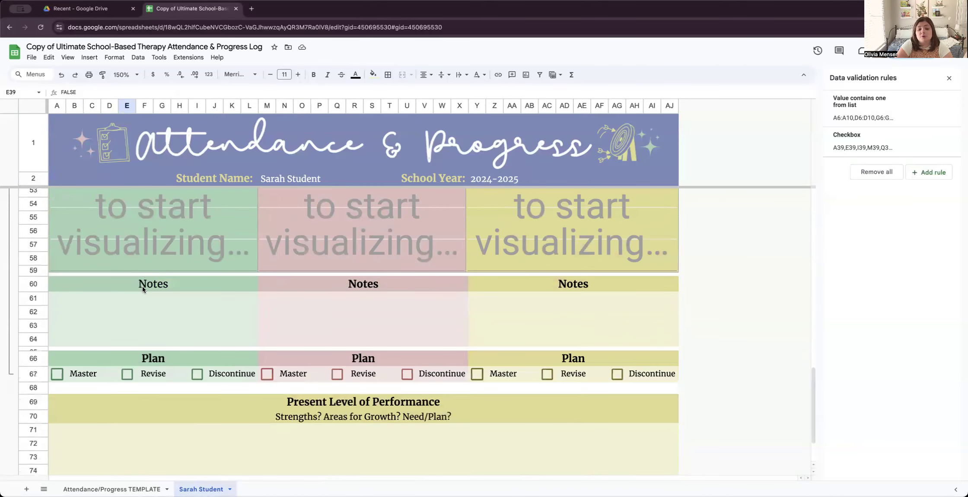
pyautogui.scroll(10, 142, 286)
pyautogui.scroll(-20, 142, 290)
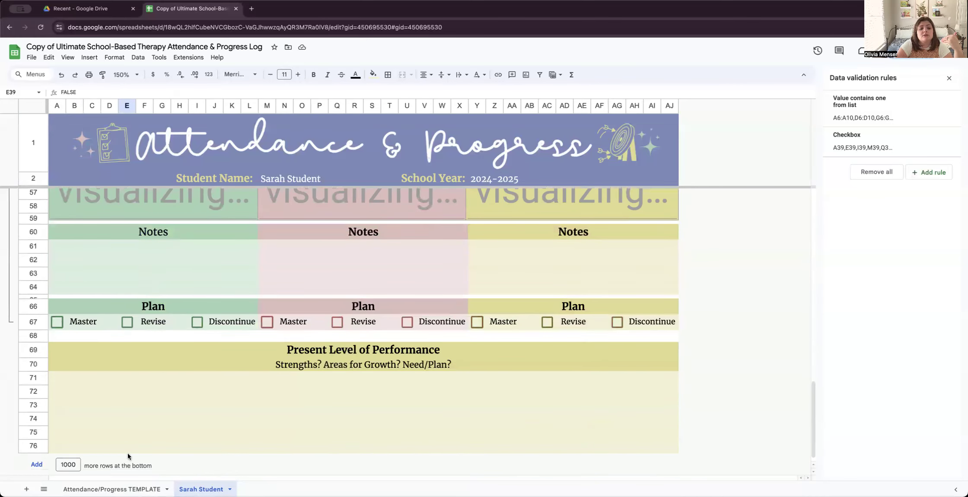
# - Draft a Present Level of Performance entry with the student's first name followed by "made good progress twoard"
pyautogui.click(113, 434)
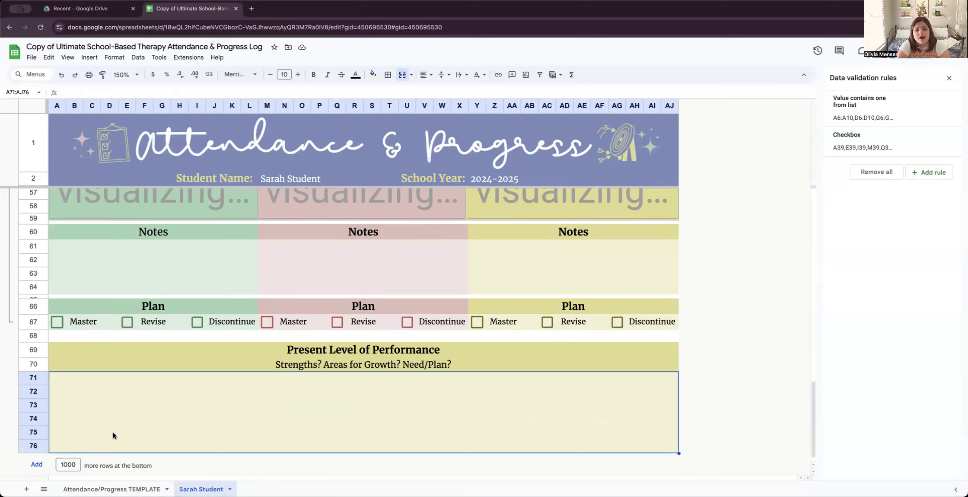
pyautogui.write('Sra')
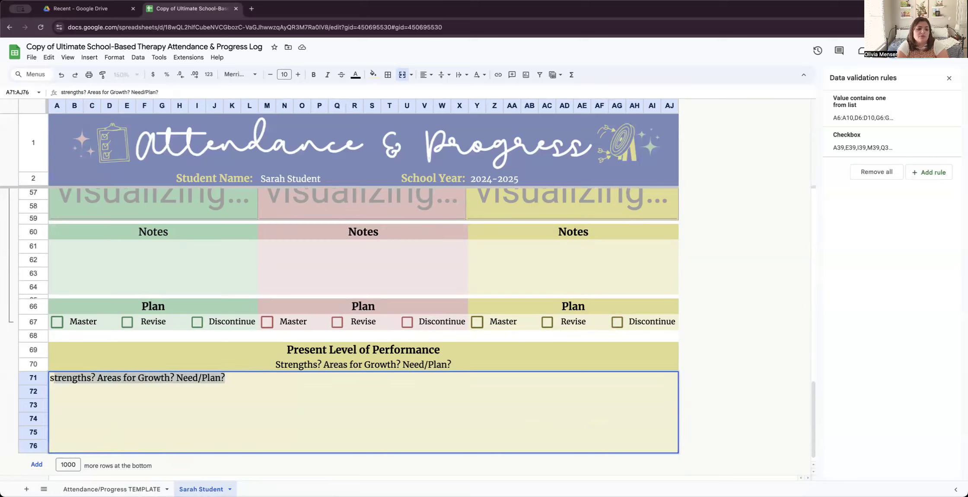
pyautogui.press('BackSpace')
pyautogui.press('BackSpace')
pyautogui.write('arah made good pr')
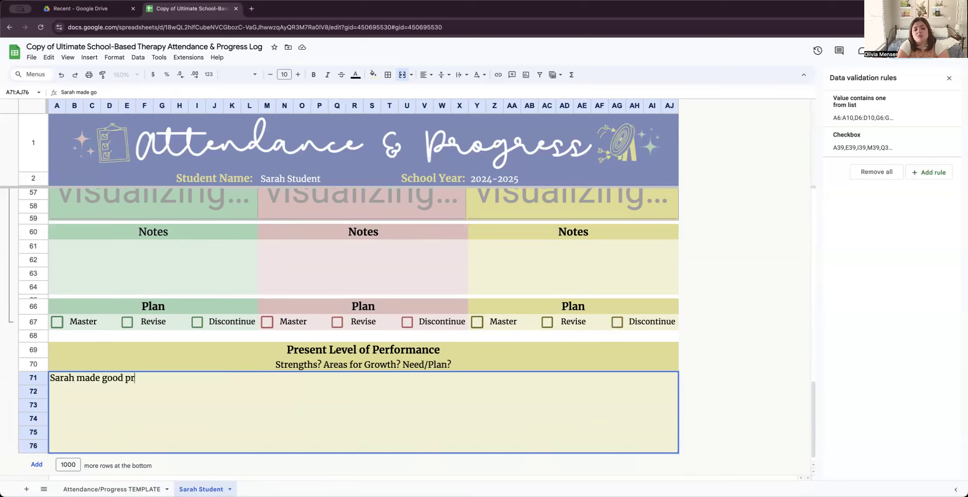
pyautogui.write('ogress twoard')
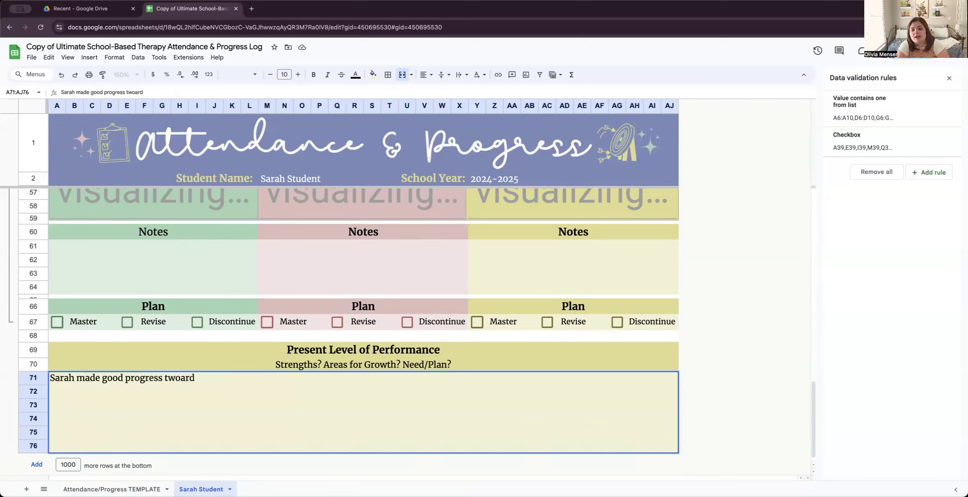
# - Delete all of the drafted text from the Present Level of Performance area and leave the cell
pyautogui.press('BackSpace')
pyautogui.press('BackSpace')
pyautogui.press('BackSpace')
pyautogui.press('BackSpace')
pyautogui.press('BackSpace')
pyautogui.press('BackSpace')
pyautogui.press('BackSpace')
pyautogui.press('BackSpace')
pyautogui.press('BackSpace')
pyautogui.press('BackSpace')
pyautogui.press('BackSpace')
pyautogui.press('BackSpace')
pyautogui.press('BackSpace')
pyautogui.press('BackSpace')
pyautogui.press('BackSpace')
pyautogui.press('BackSpace')
pyautogui.press('BackSpace')
pyautogui.press('BackSpace')
pyautogui.press('BackSpace')
pyautogui.press('BackSpace')
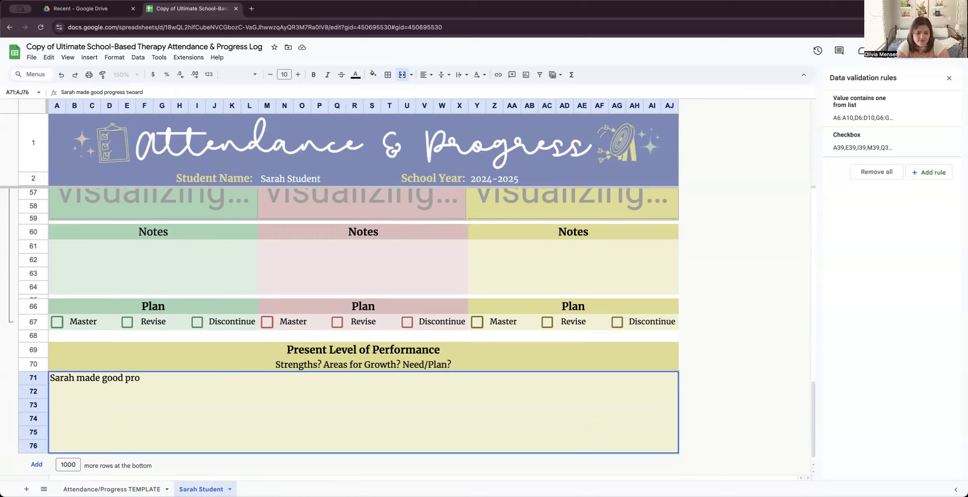
pyautogui.press('BackSpace')
pyautogui.press('BackSpace')
pyautogui.press('BackSpace')
pyautogui.press('BackSpace')
pyautogui.press('BackSpace')
pyautogui.press('BackSpace')
pyautogui.press('BackSpace')
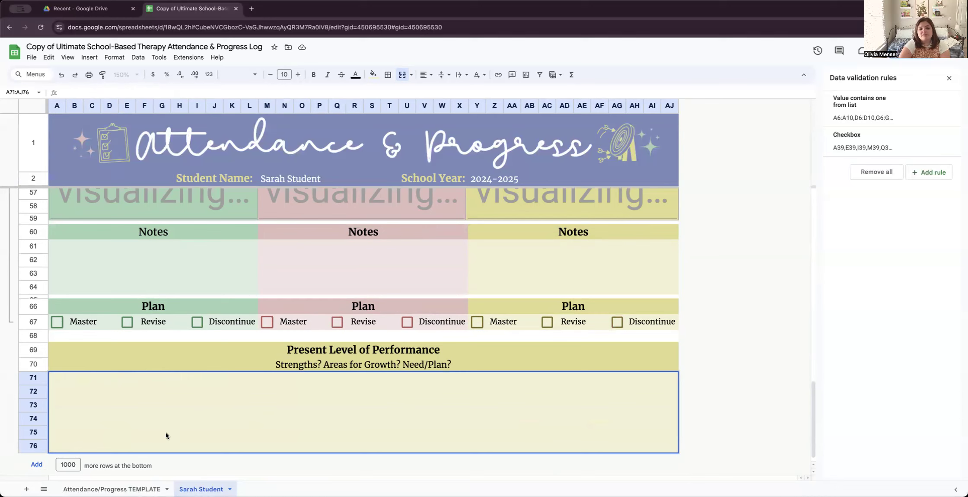
pyautogui.click(677, 260)
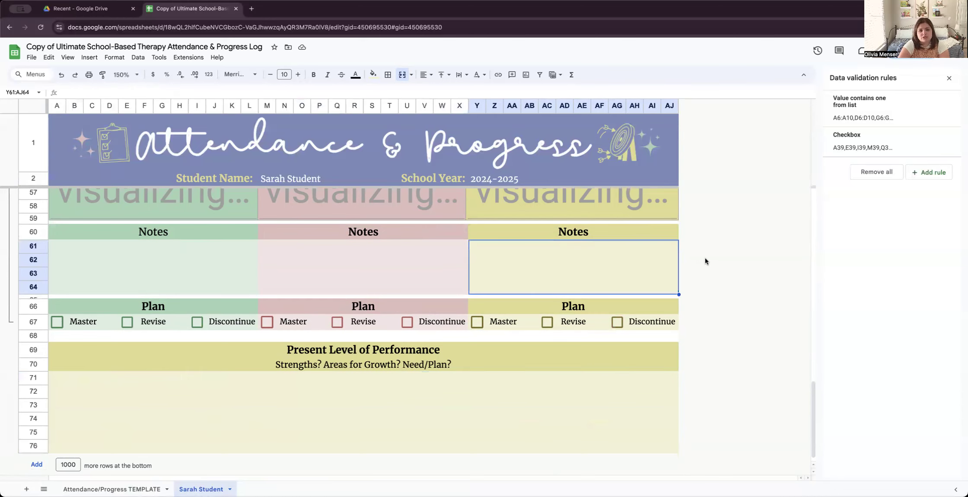
# - Open the print preview of the student's sheet, look through its landscape pages and return to the spreadsheet
pyautogui.scroll(10, 225, 292)
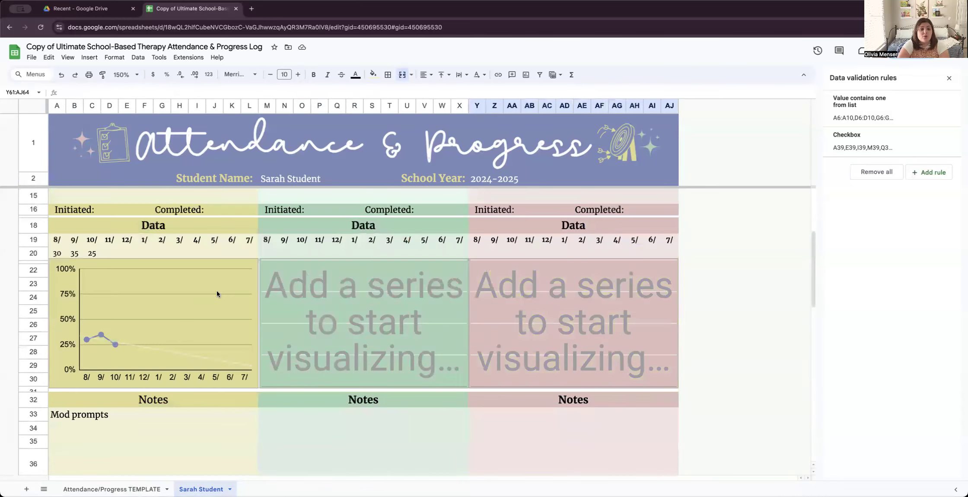
pyautogui.scroll(3, 217, 290)
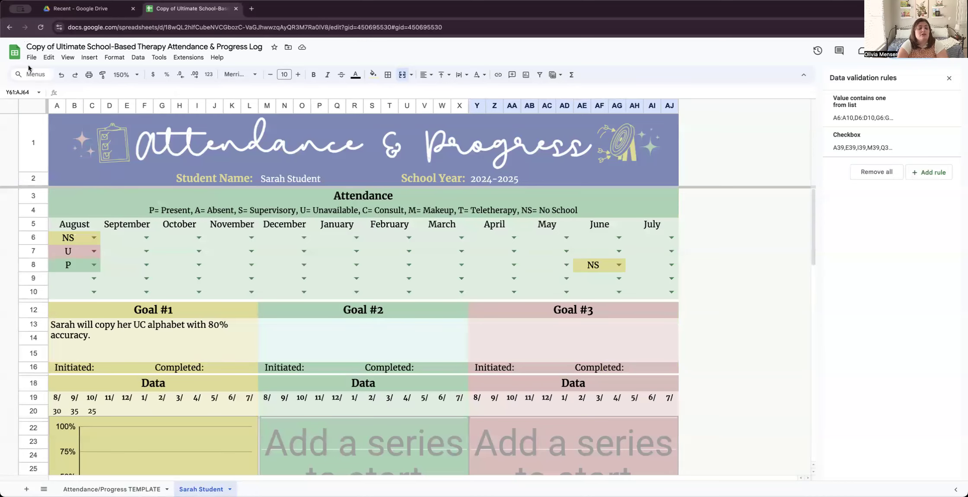
pyautogui.click(88, 76)
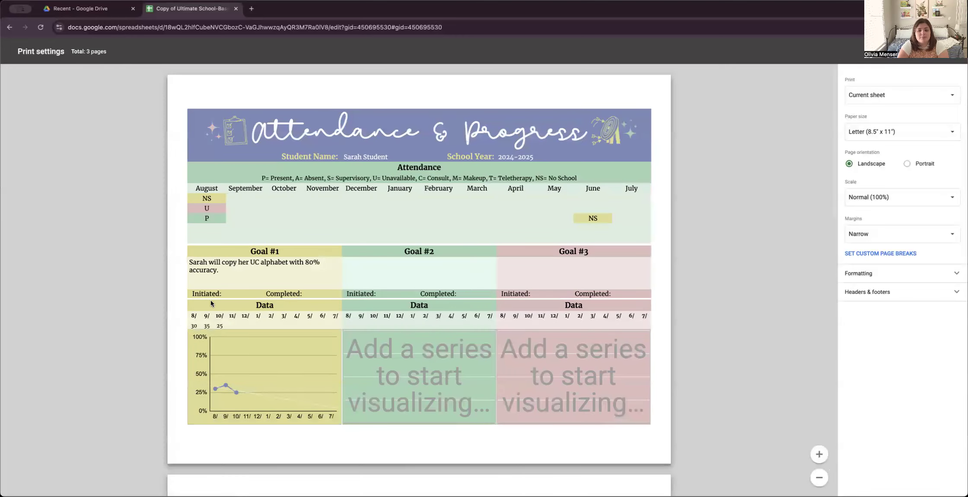
pyautogui.scroll(-10, 210, 304)
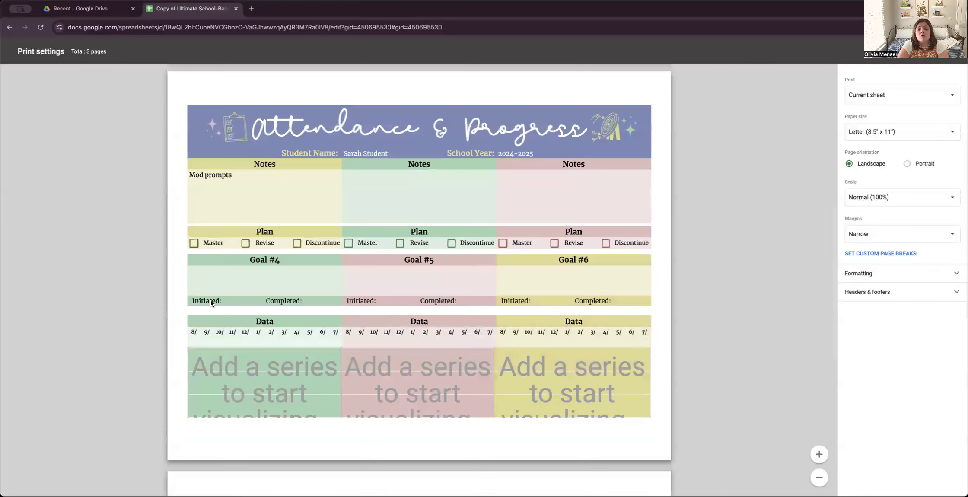
pyautogui.scroll(-7, 210, 303)
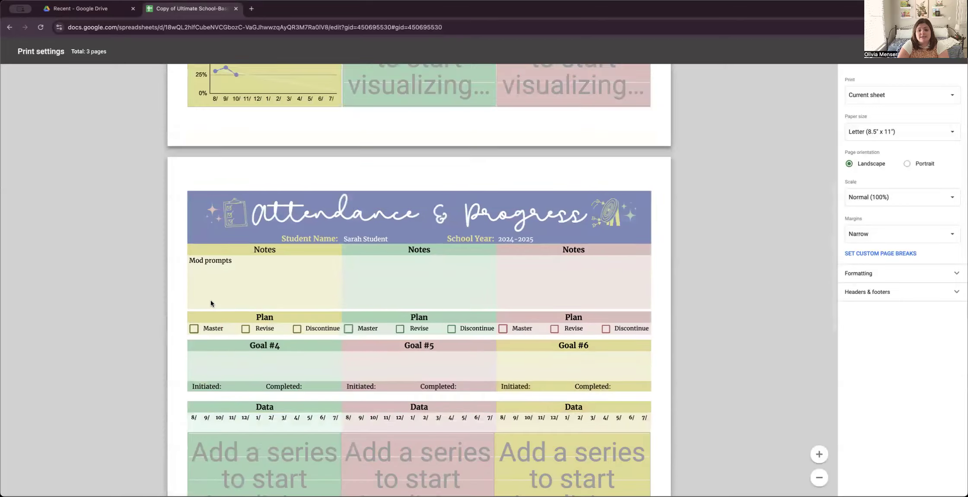
pyautogui.scroll(2, 210, 304)
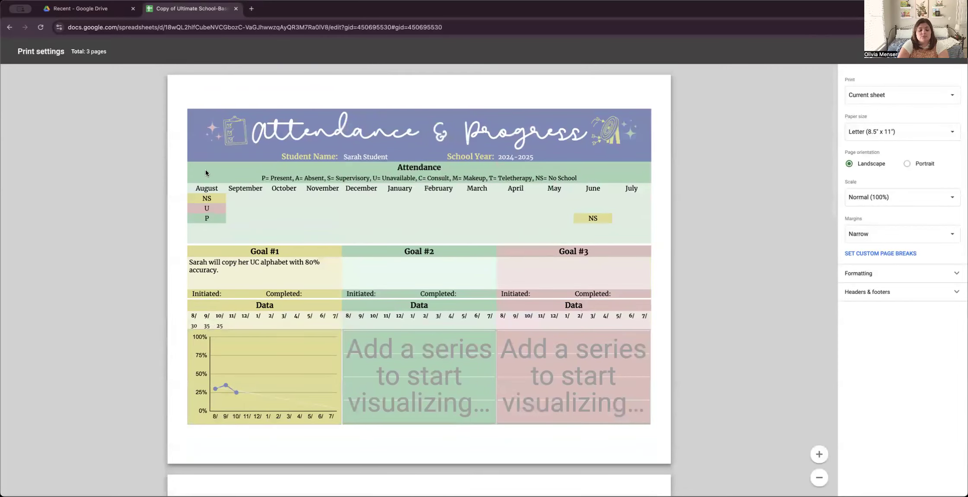
pyautogui.press('Escape')
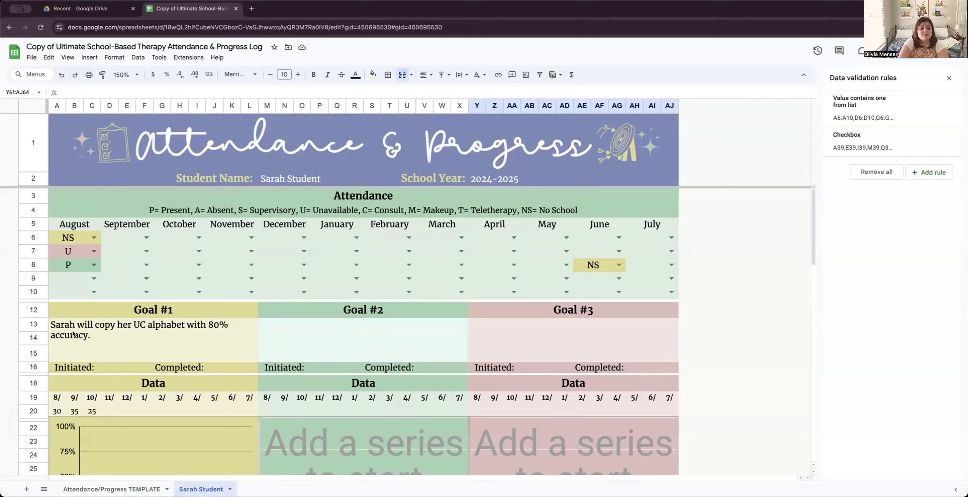
# - Switch to the Attendance/Progress TEMPLATE sheet
pyautogui.click(132, 491)
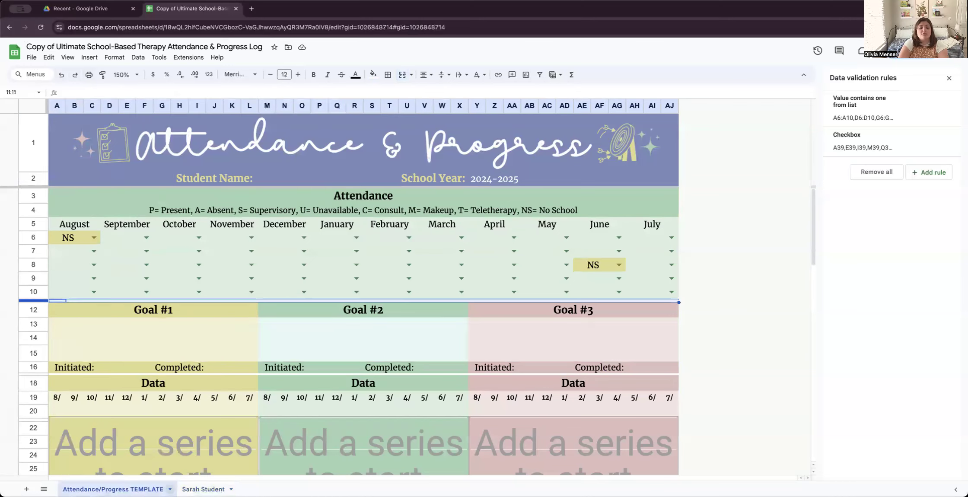
# - Duplicate the Attendance/Progress TEMPLATE sheet and rename the copy with the second student's first name
pyautogui.rightClick(131, 490)
pyautogui.click(92, 351)
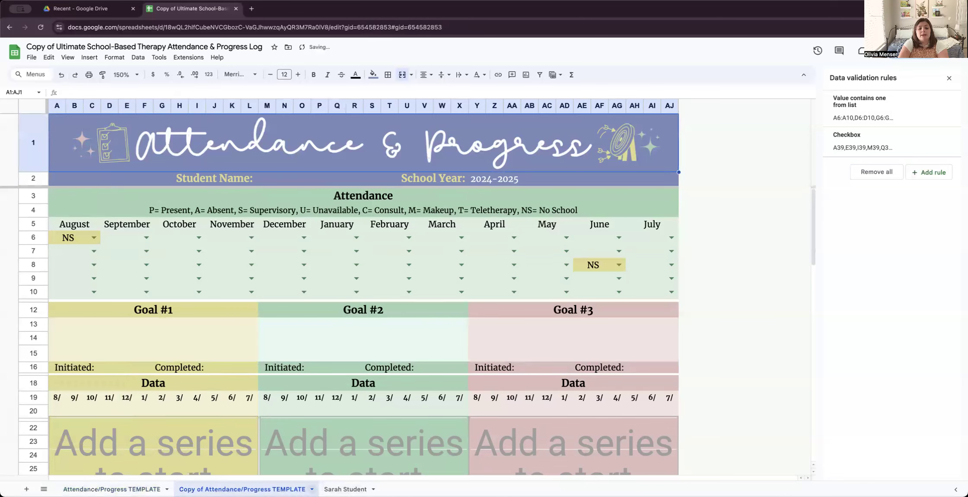
pyautogui.click(311, 489)
pyautogui.click(204, 381)
pyautogui.write('Ronnie')
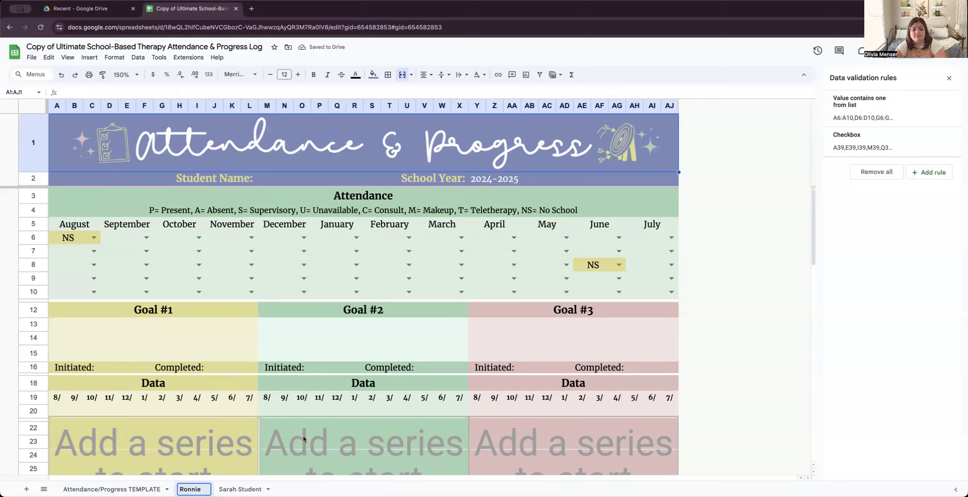
pyautogui.press('Return')
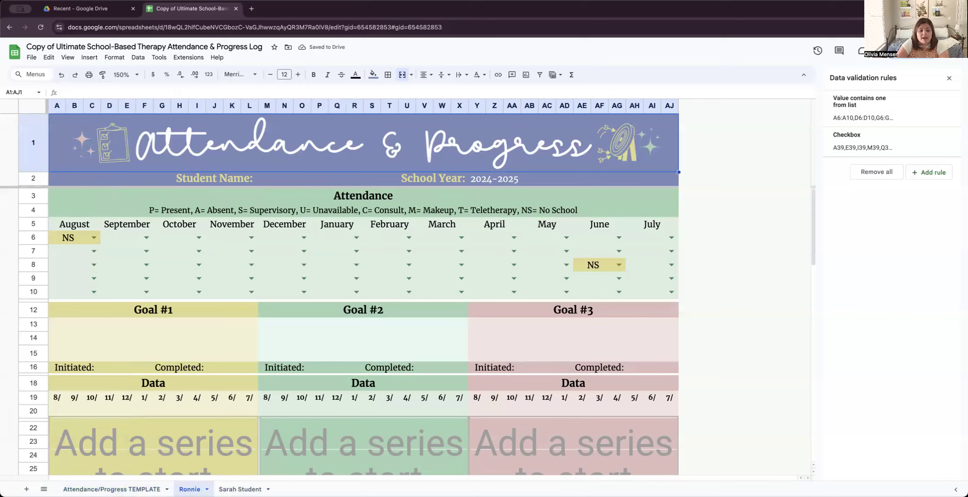
# - Compare the first student's filled-in sheet with the second student's blank copy, examining the copy down to its lower Notes sections
pyautogui.click(244, 489)
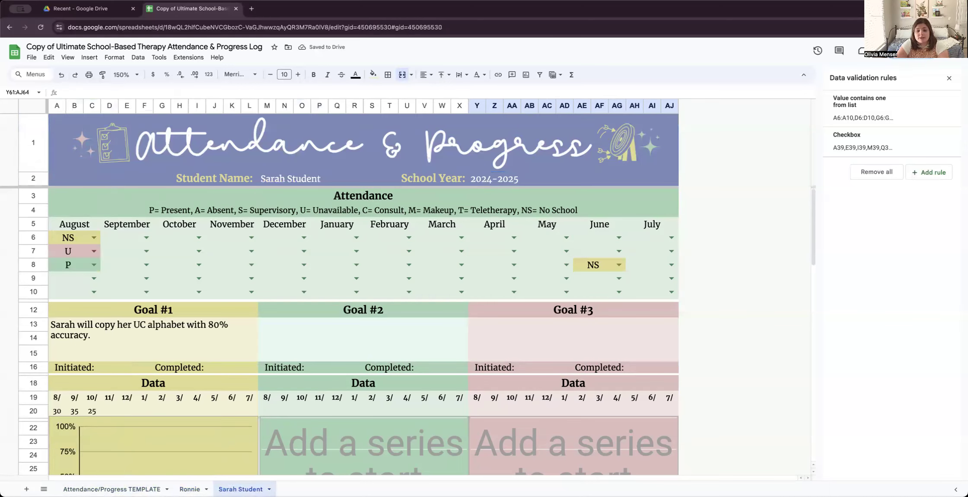
pyautogui.click(190, 490)
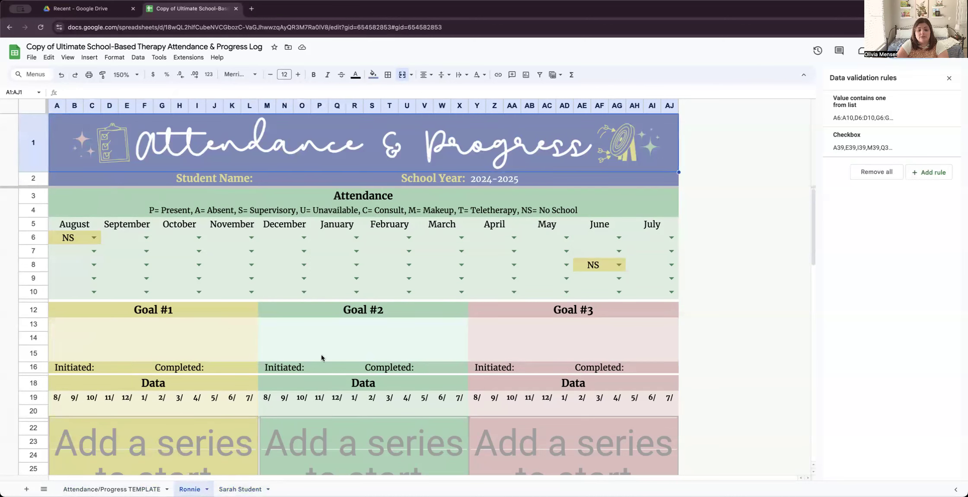
pyautogui.scroll(-12, 321, 355)
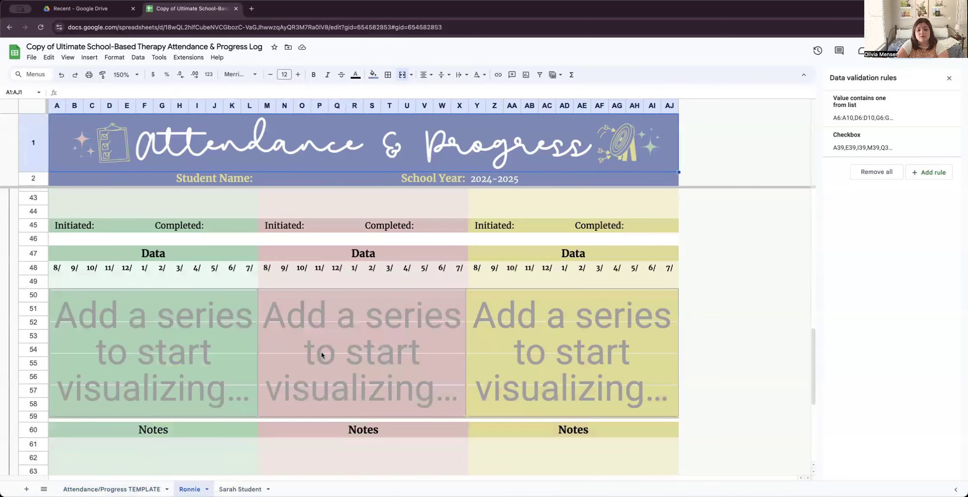
pyautogui.scroll(-2, 322, 355)
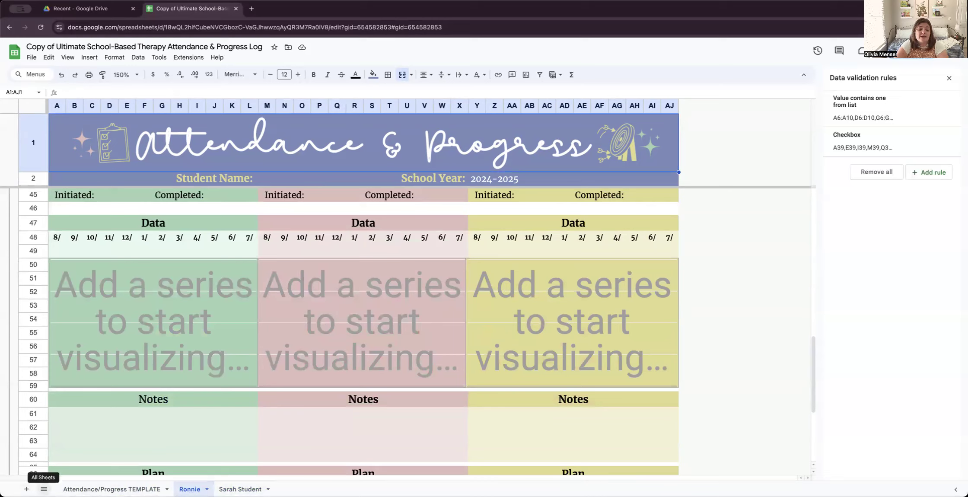
# - Select the second student's sheet from the list of all sheets and review it back up to the Attendance section
pyautogui.click(44, 489)
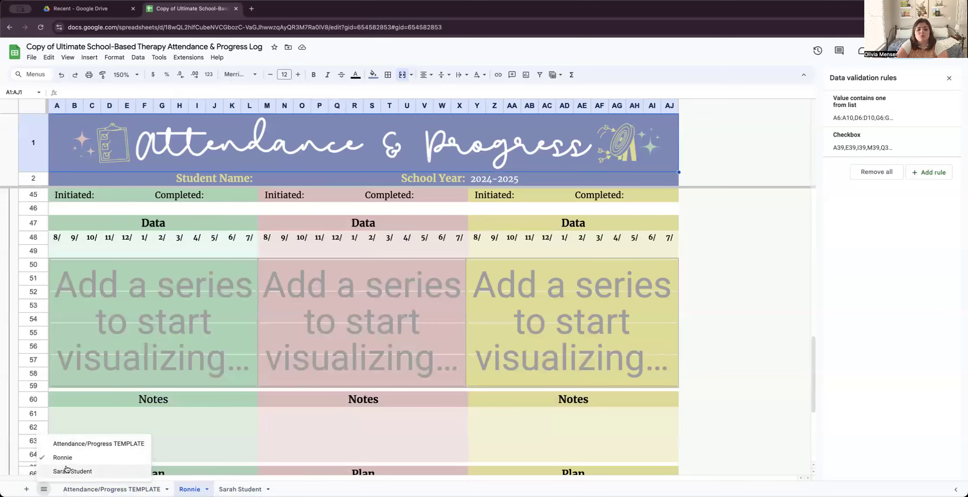
pyautogui.click(87, 456)
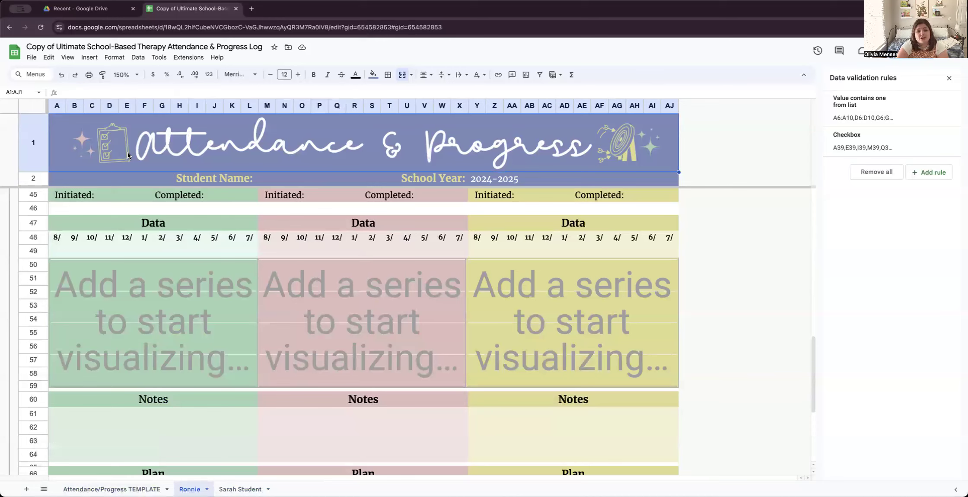
pyautogui.scroll(10, 129, 155)
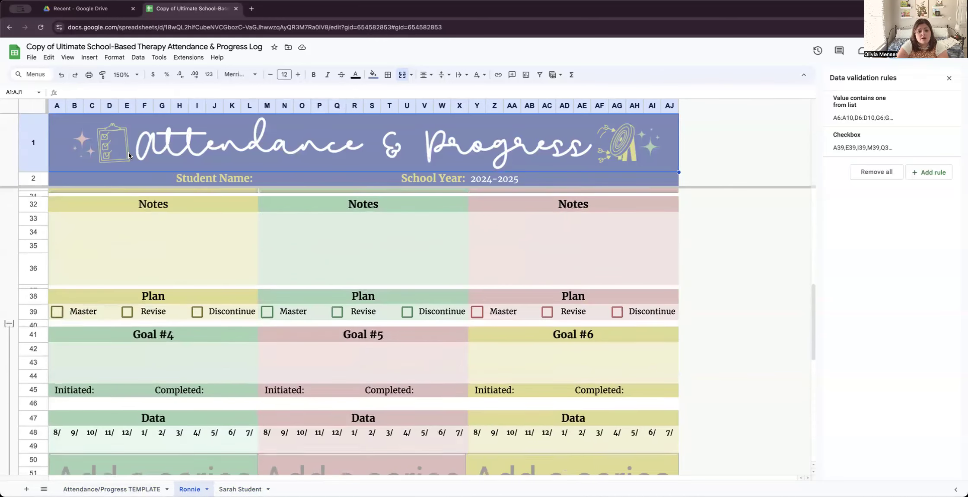
pyautogui.scroll(3, 128, 155)
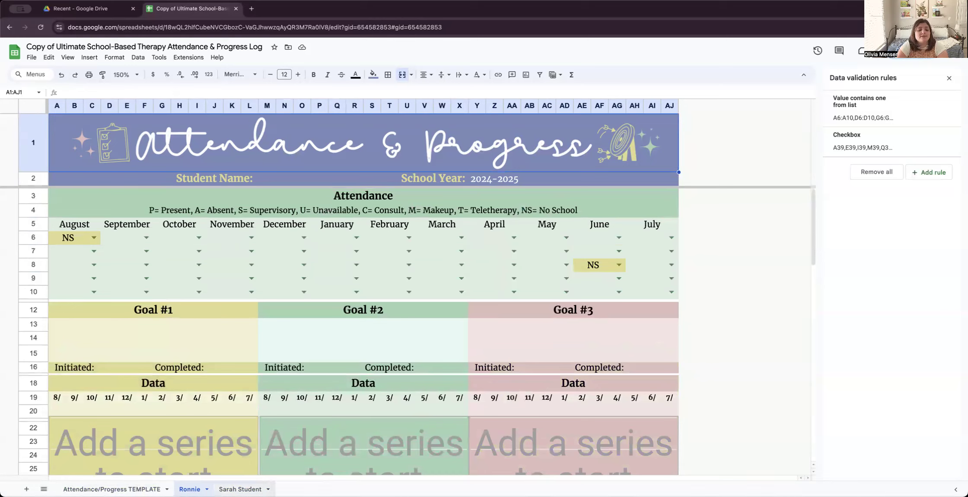
# - Switch to the first student's sheet and review its attendance, goals, data chart, notes and plan sections
pyautogui.click(240, 489)
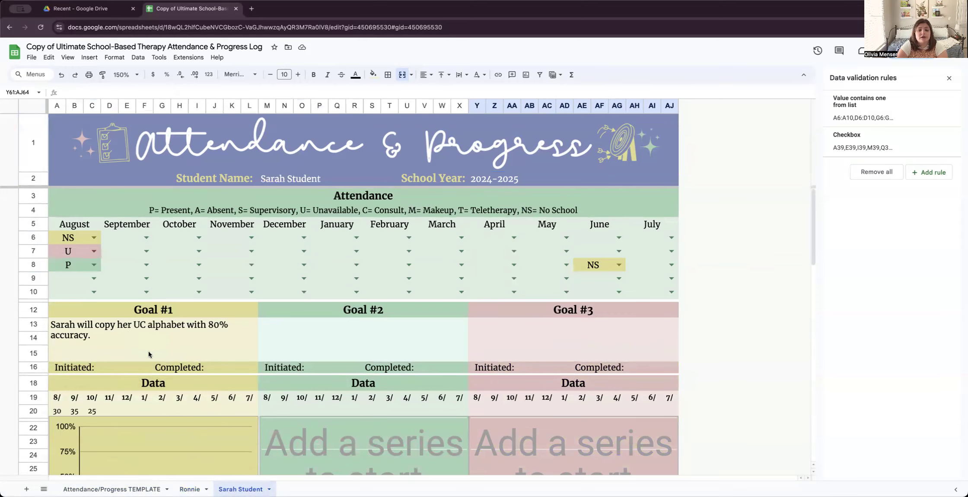
pyautogui.scroll(-10, 148, 352)
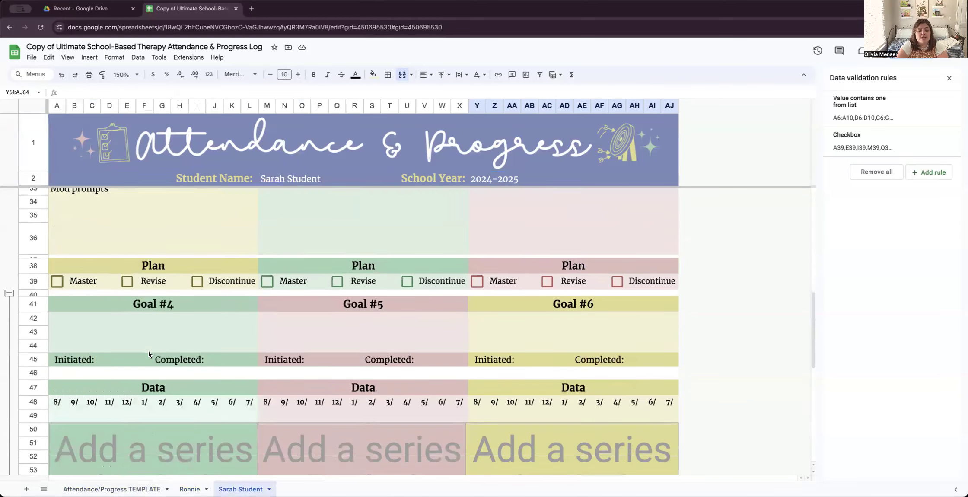
pyautogui.scroll(-3, 148, 351)
pyautogui.scroll(5, 149, 351)
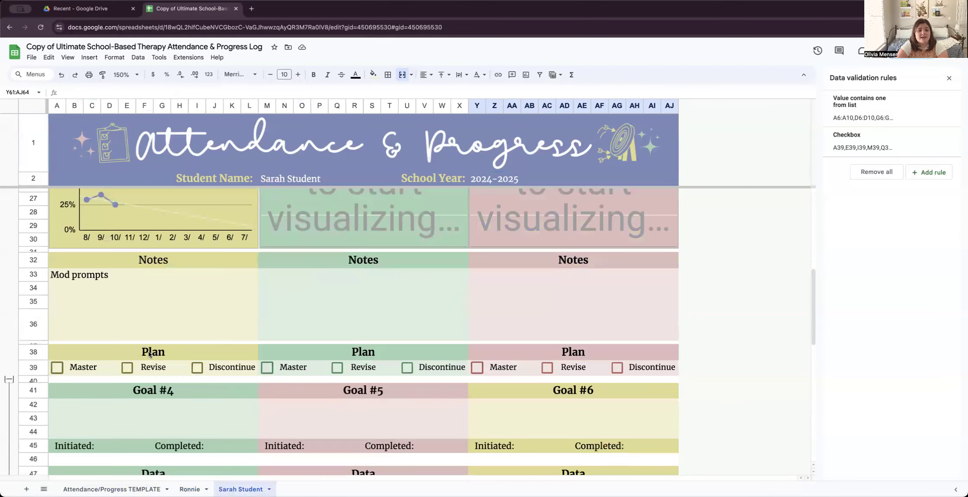
pyautogui.scroll(8, 149, 353)
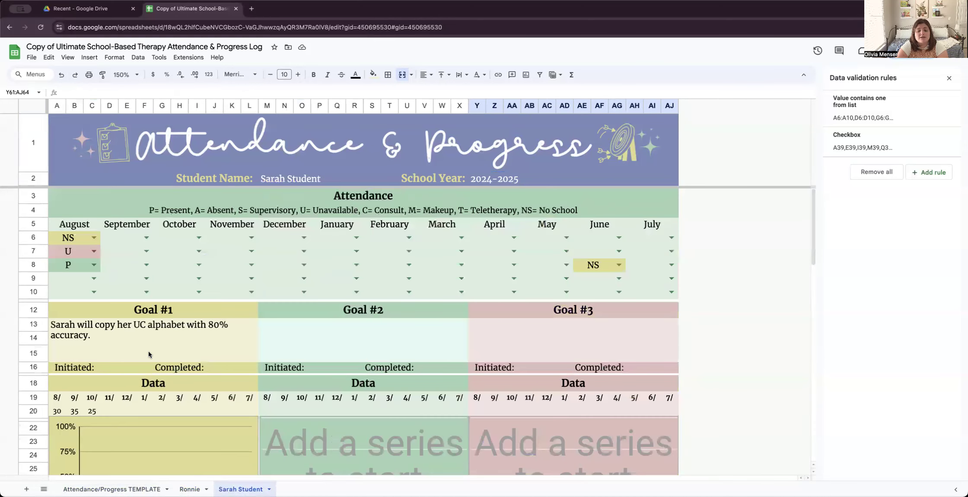